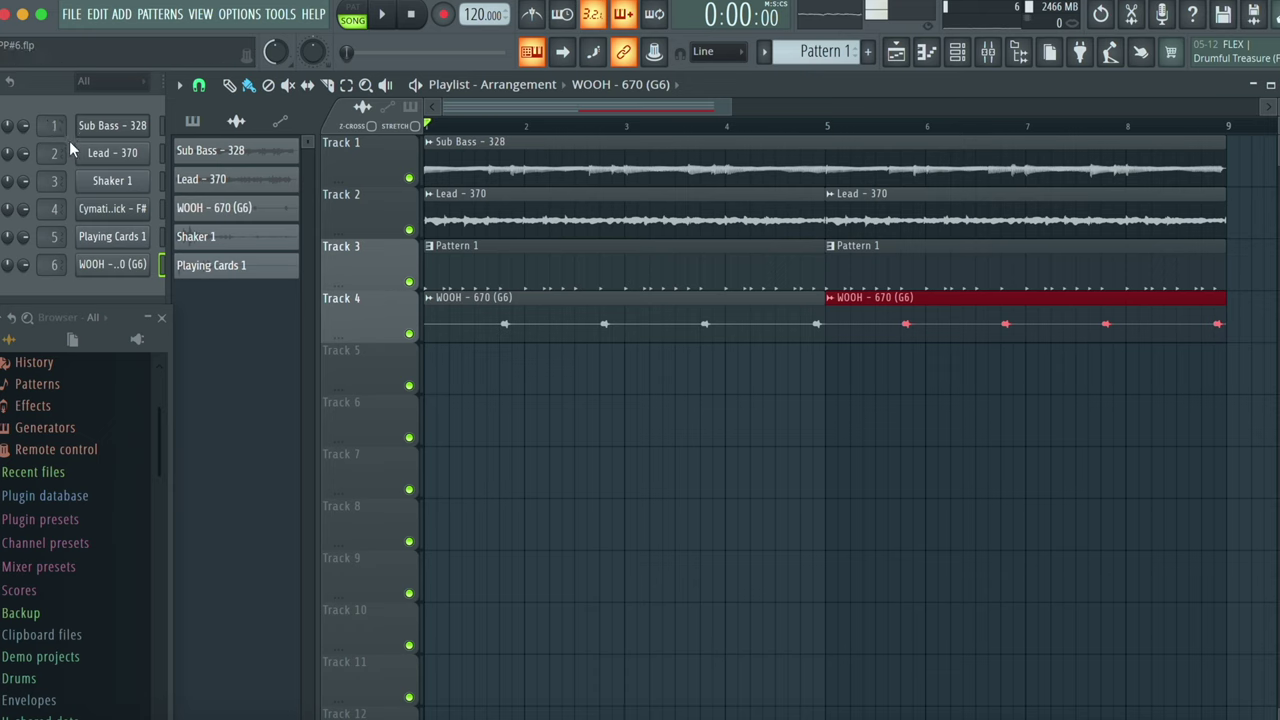
Step: Show the mixer with the Cymatics kick's insert 4 selected, plus the channel rack
{"action": "left_click", "coordinate": [988, 52]}
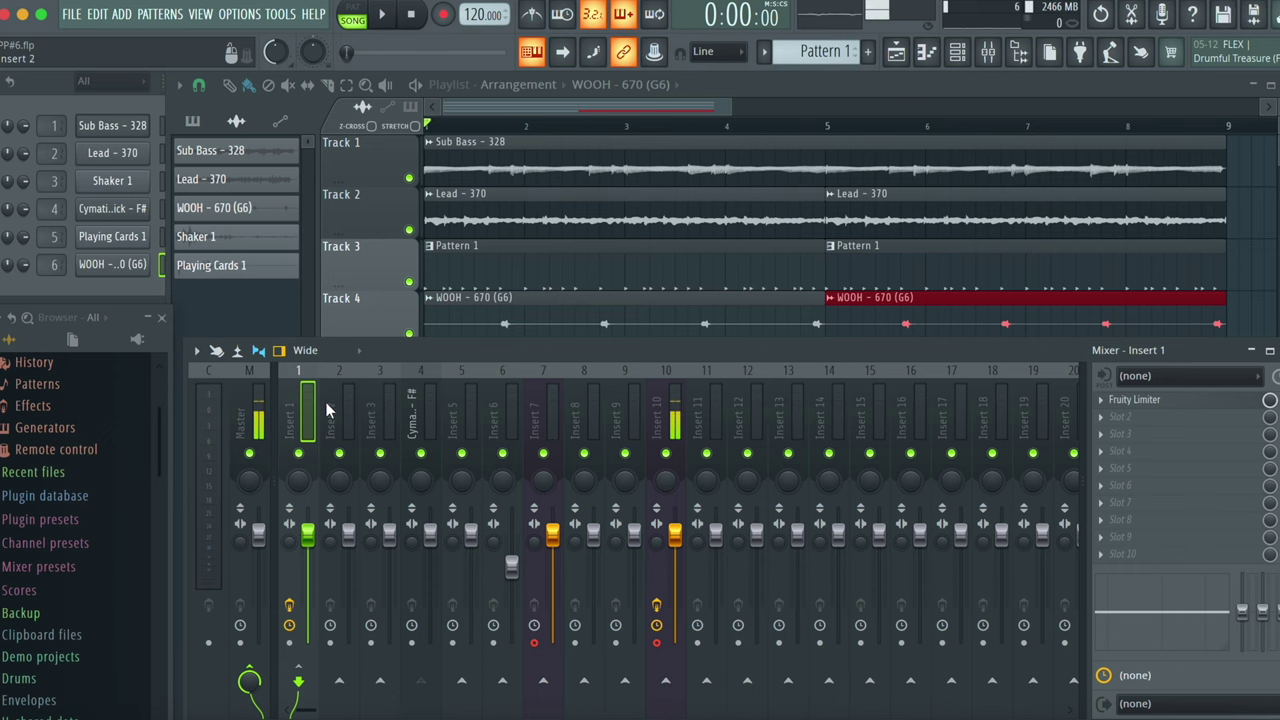
{"action": "left_click", "coordinate": [413, 396]}
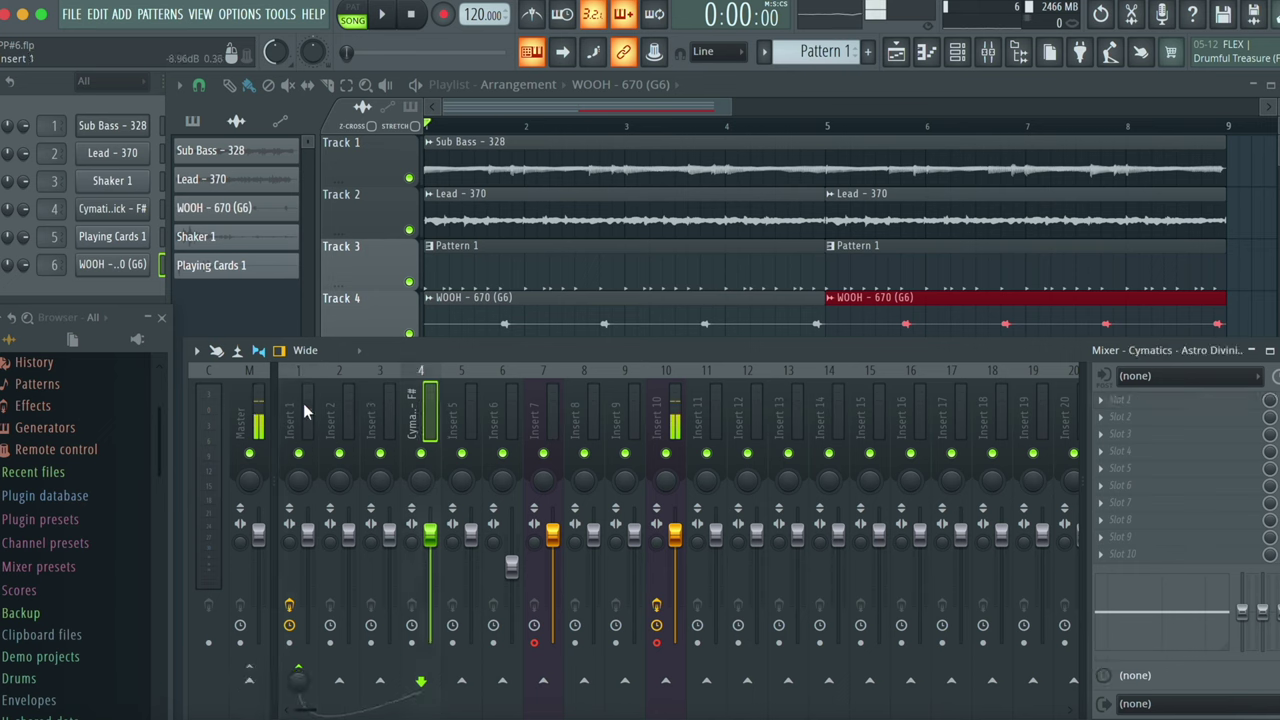
{"action": "left_click", "coordinate": [304, 406]}
{"action": "left_click", "coordinate": [414, 400]}
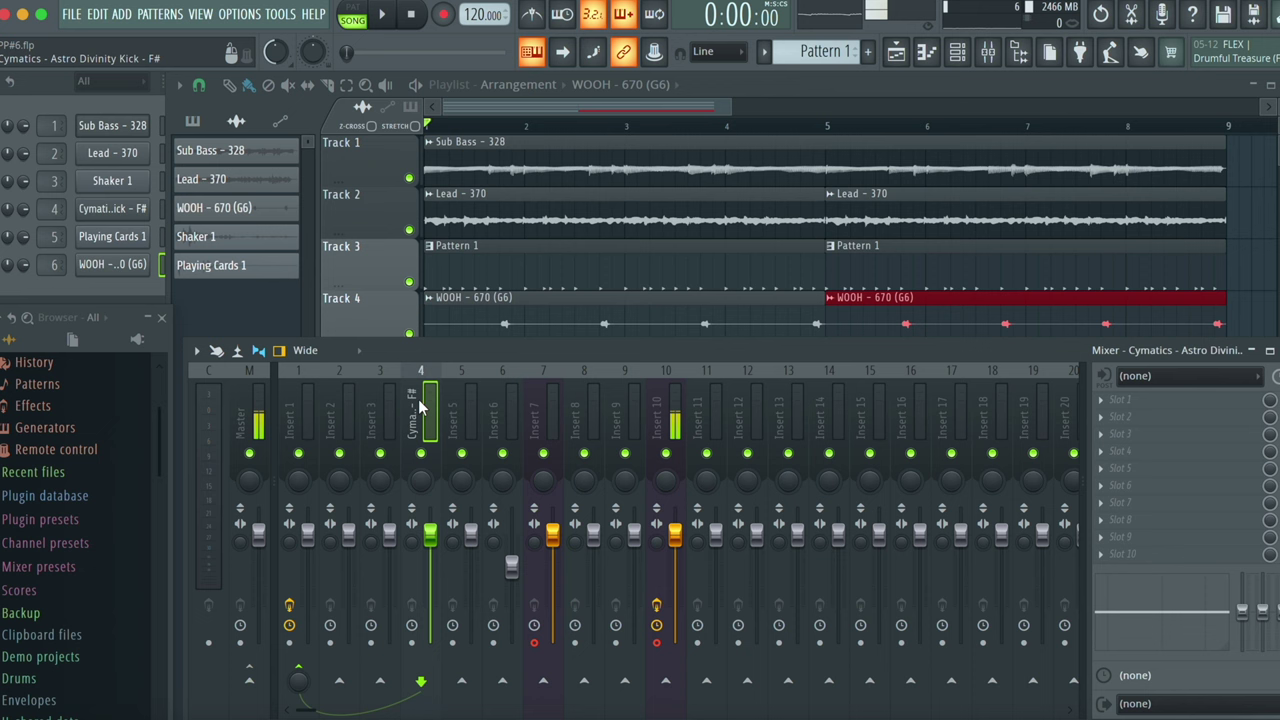
{"action": "left_click", "coordinate": [305, 412]}
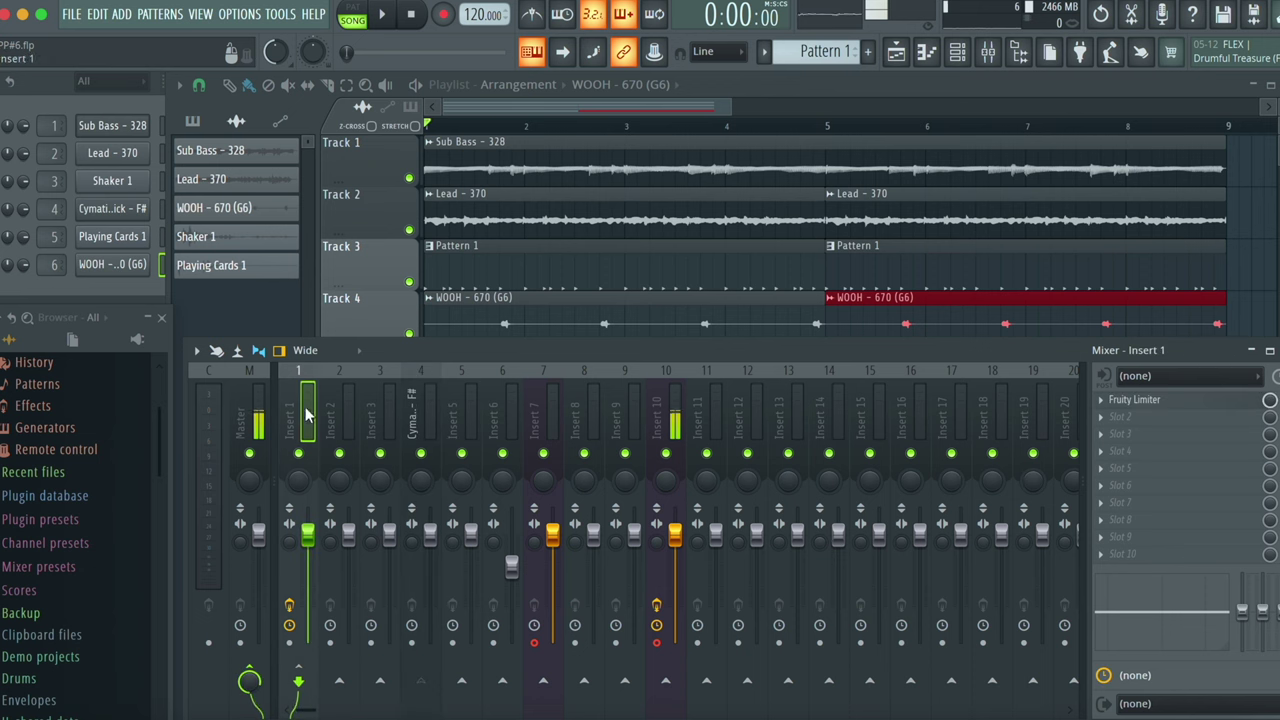
{"action": "left_click", "coordinate": [404, 395]}
{"action": "key", "text": "F6"}
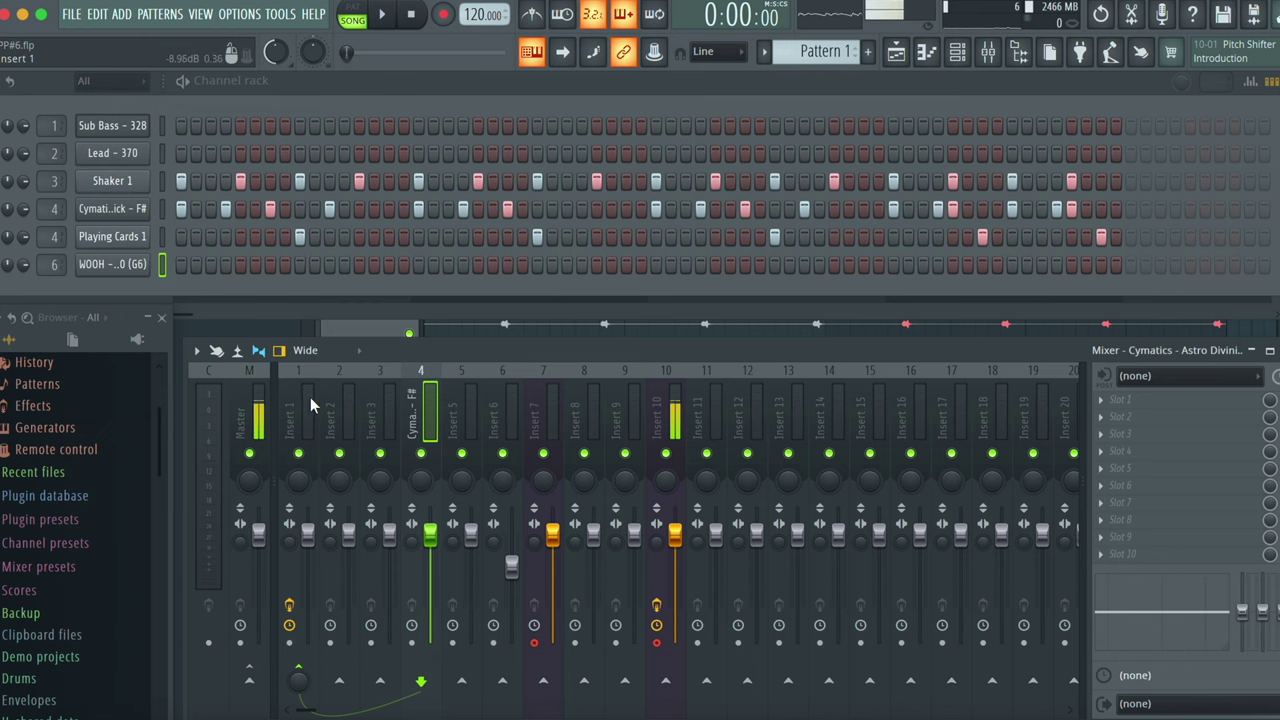
Step: Clone the Cymatics kick channel and paste the kick's step pattern into the clone
{"action": "right_click", "coordinate": [97, 218]}
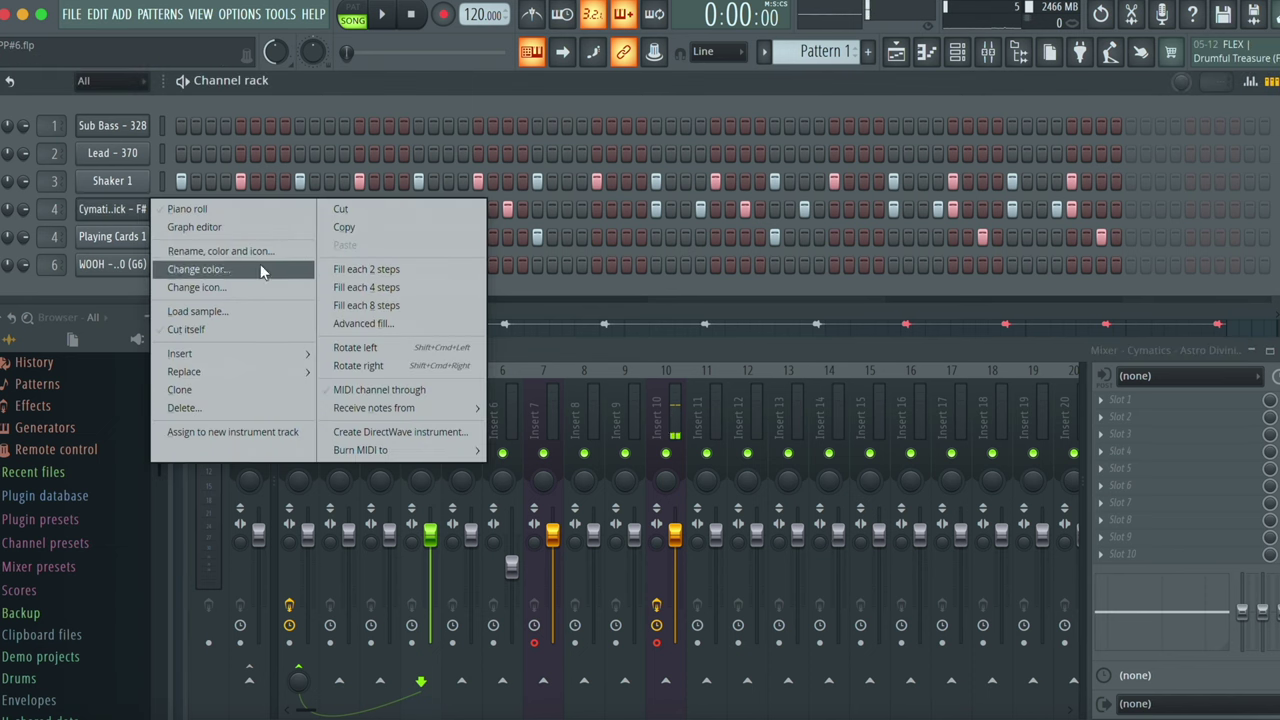
{"action": "left_click", "coordinate": [219, 397]}
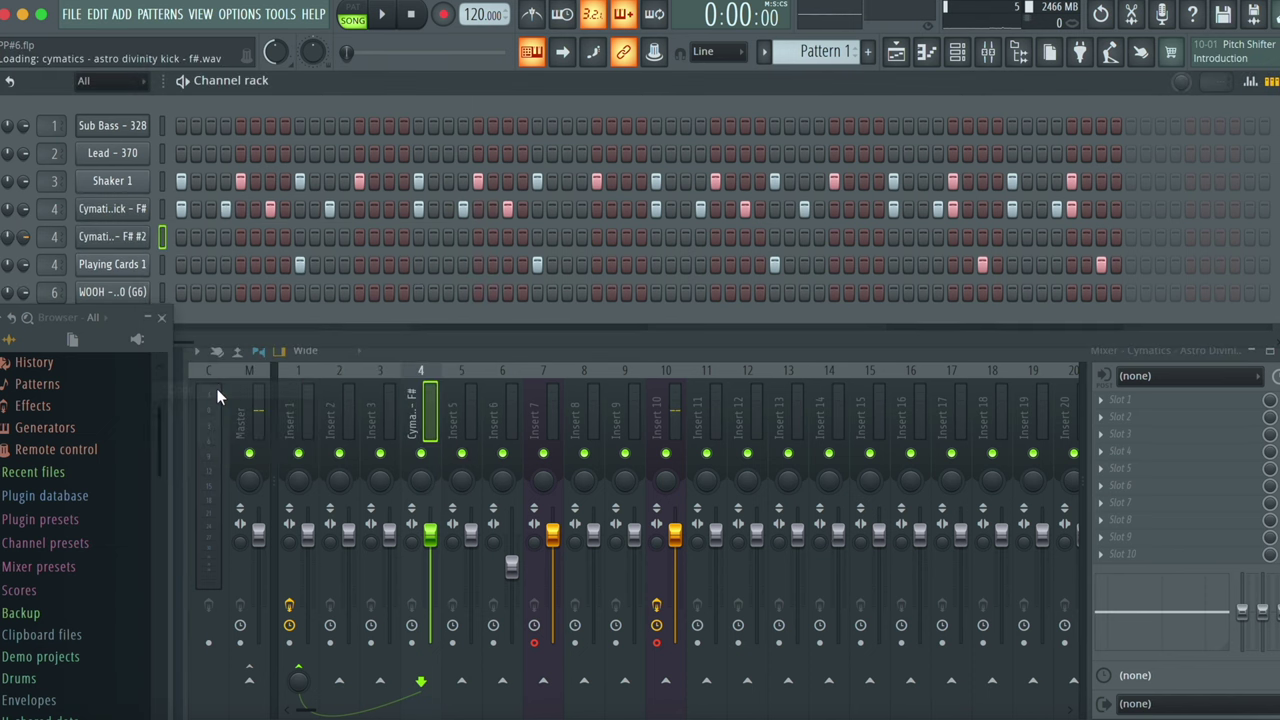
{"action": "right_click", "coordinate": [140, 210]}
{"action": "left_click", "coordinate": [394, 226]}
{"action": "right_click", "coordinate": [141, 234]}
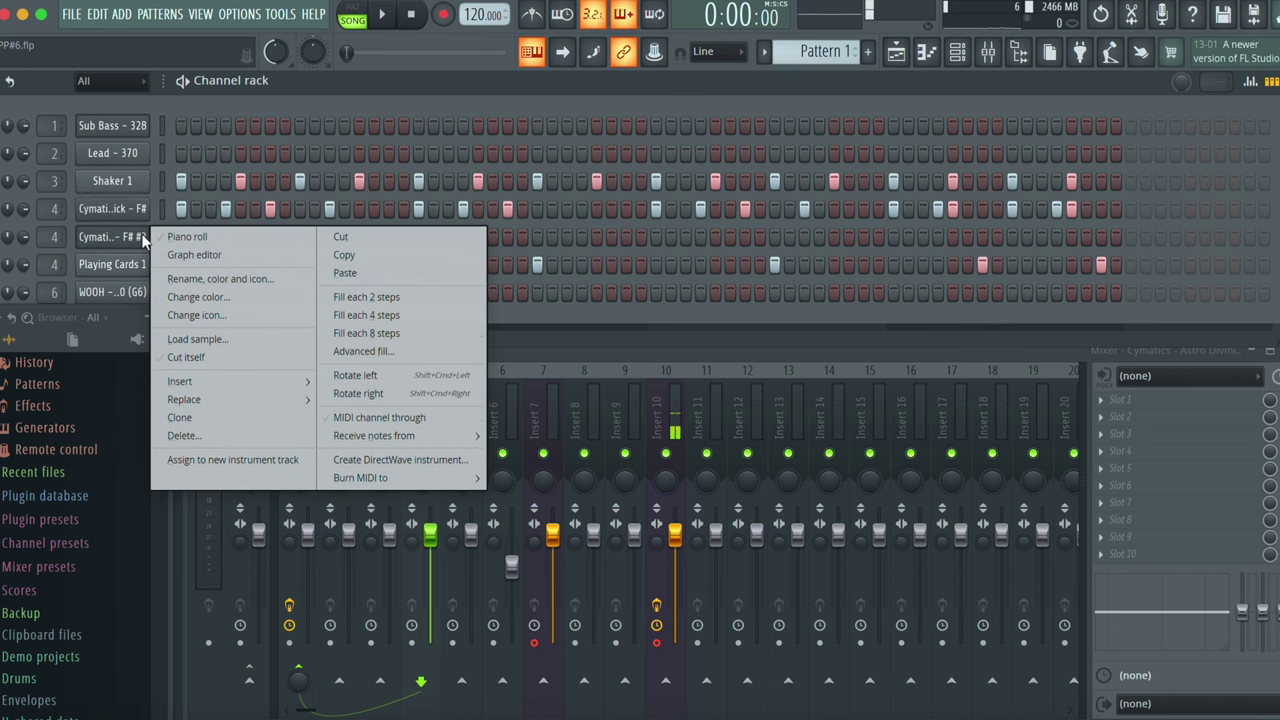
{"action": "left_click", "coordinate": [347, 274]}
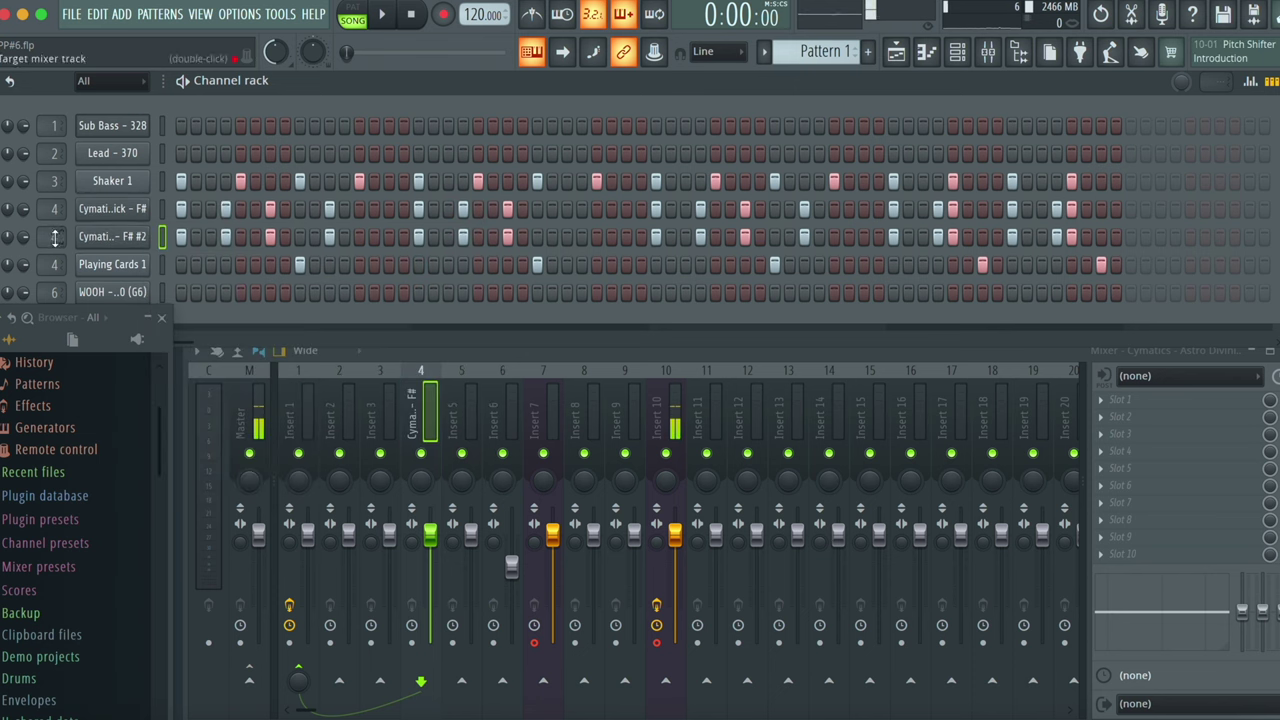
Step: Route the cloned kick to mixer insert 7, reselect insert 4, and play the beat
{"action": "left_click_drag", "start_coordinate": [55, 237], "coordinate": [55, 218]}
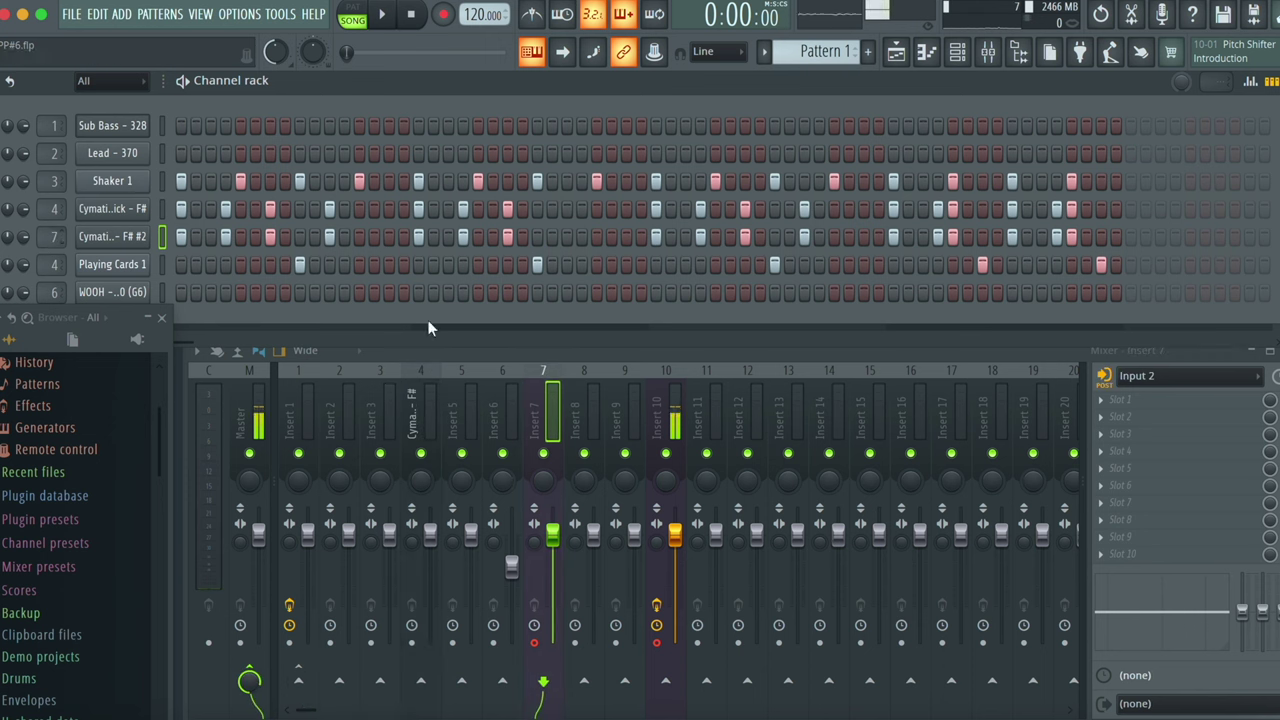
{"action": "left_click", "coordinate": [404, 398]}
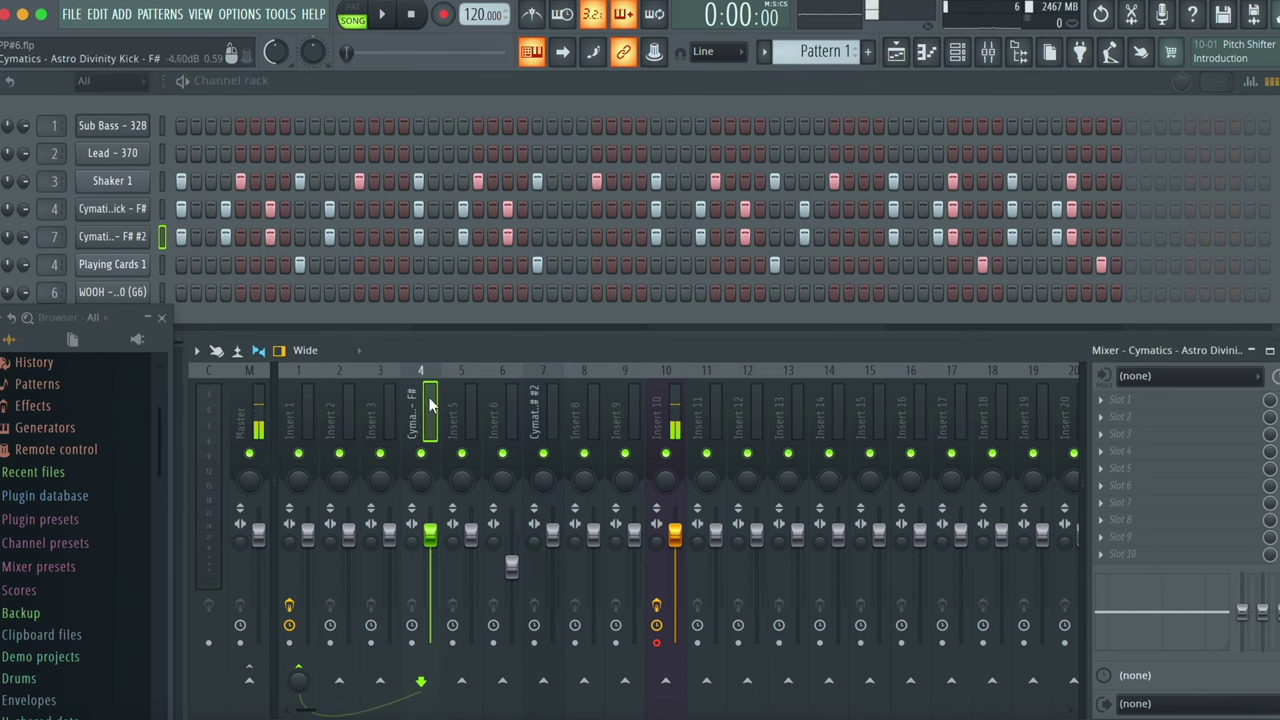
{"action": "key", "text": "space"}
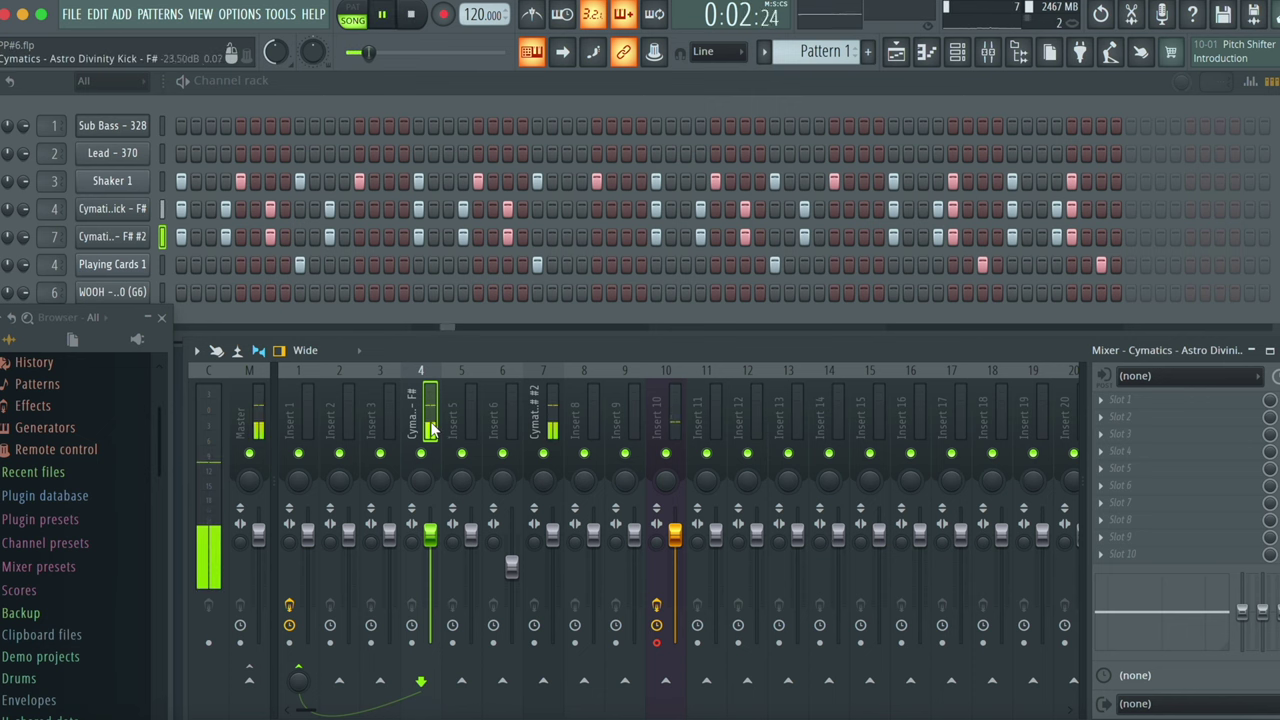
Step: Unmute the cloned kick on insert 7 and stop playback at the start
{"action": "left_click", "coordinate": [545, 455]}
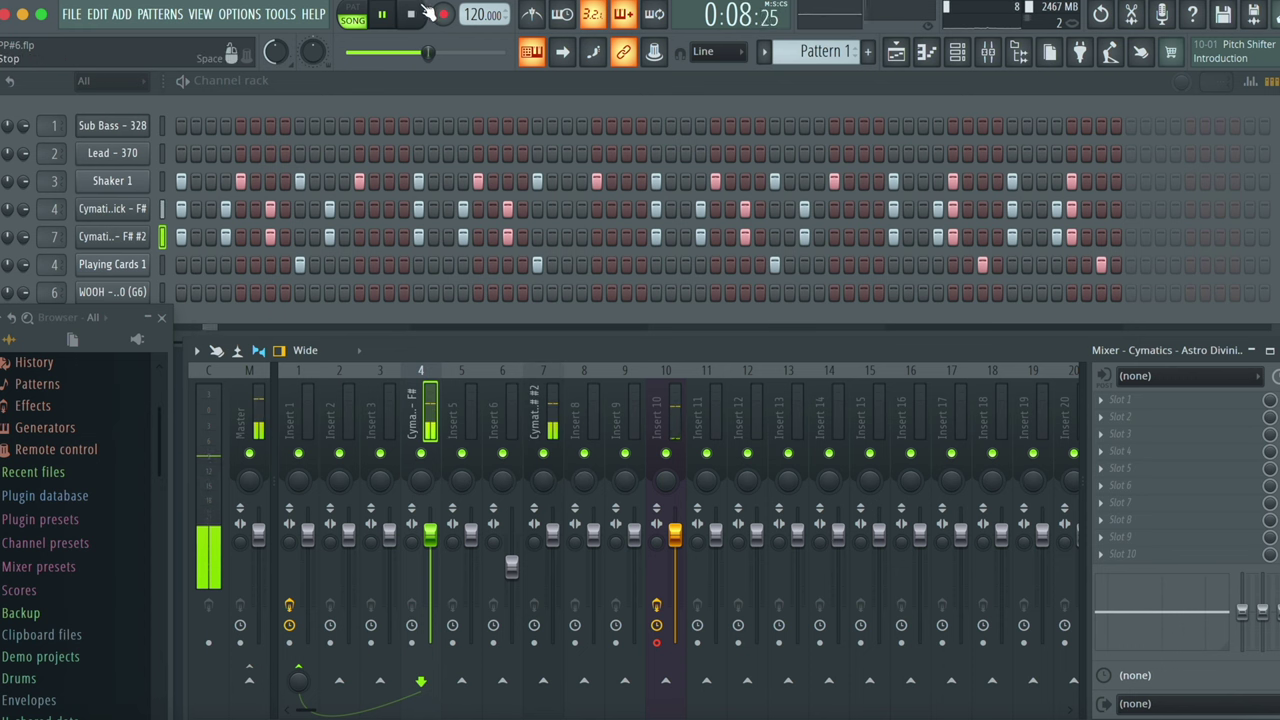
{"action": "key", "text": "space"}
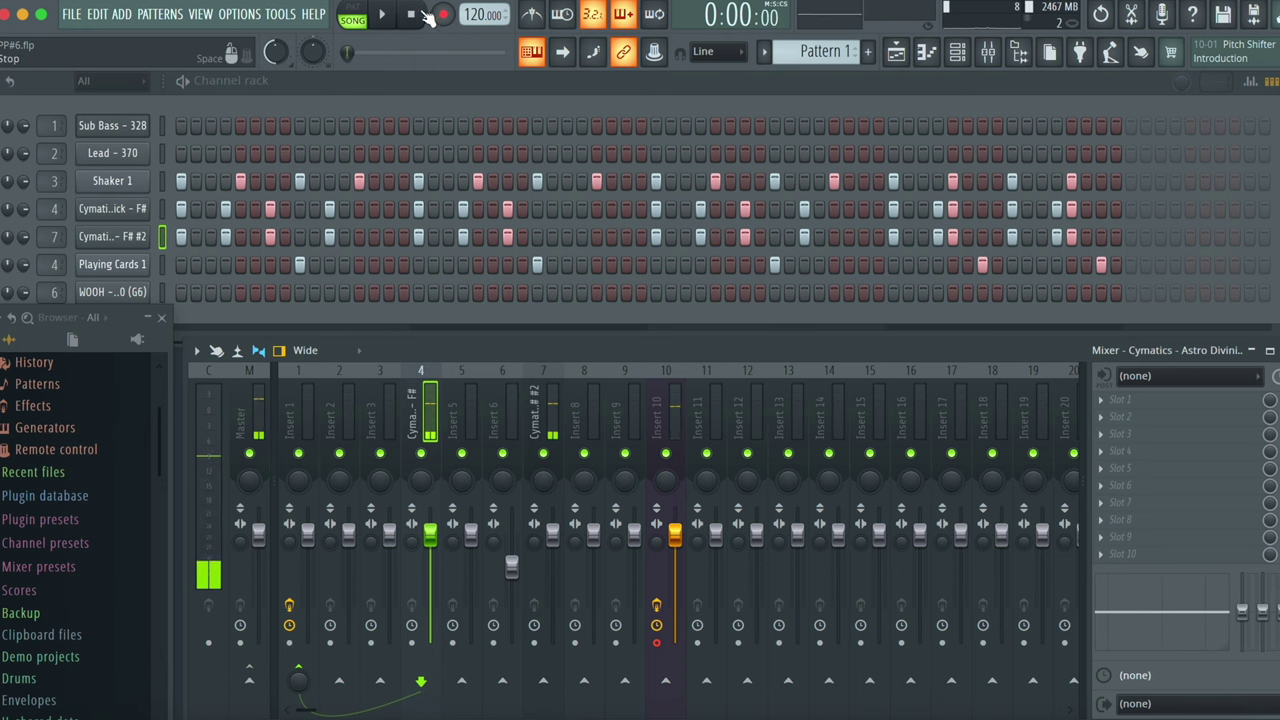
Step: Check the kick send's routing options, then select insert 1 and its empty first effect slot
{"action": "right_click", "coordinate": [342, 686]}
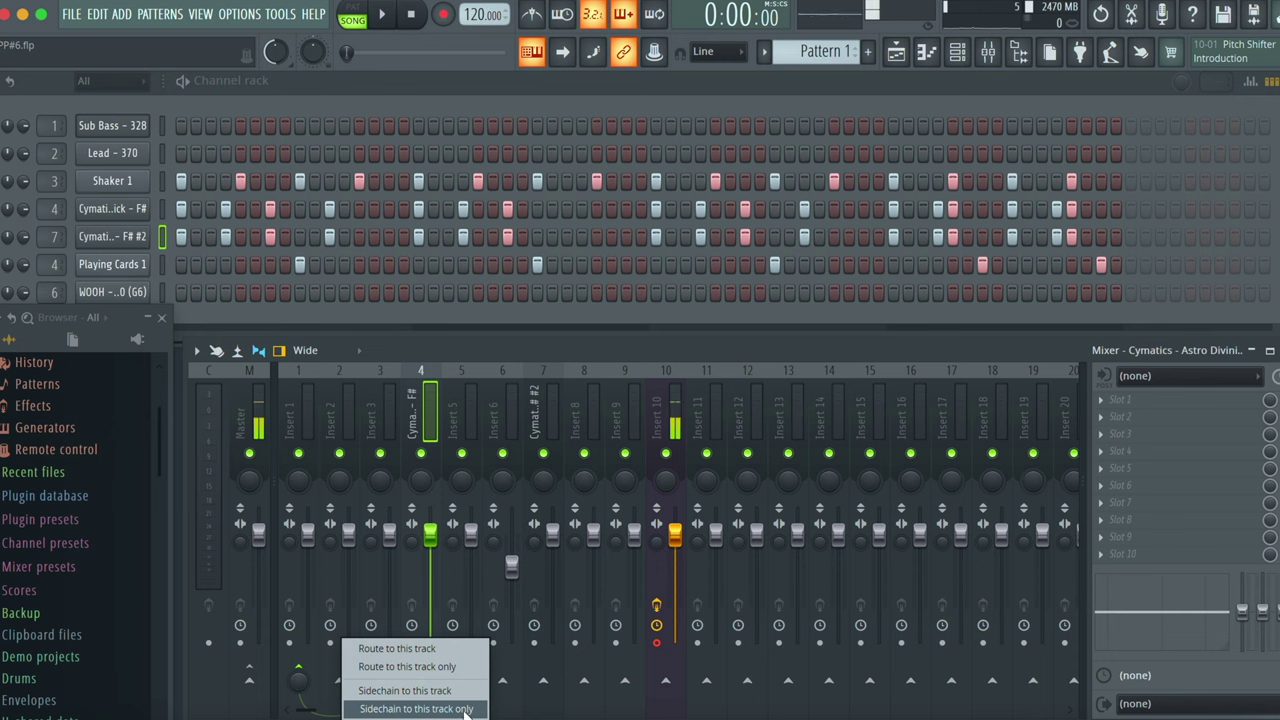
{"action": "left_click", "coordinate": [402, 420]}
{"action": "left_click", "coordinate": [298, 403]}
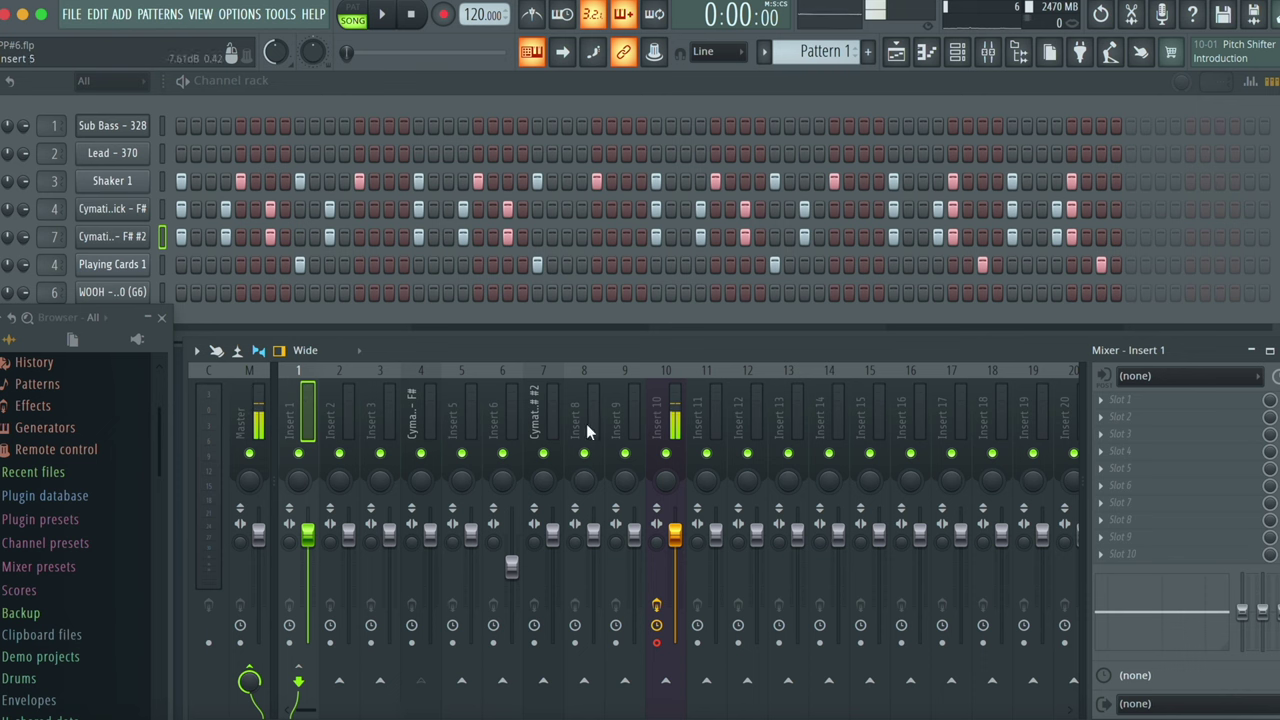
{"action": "left_click", "coordinate": [1130, 399]}
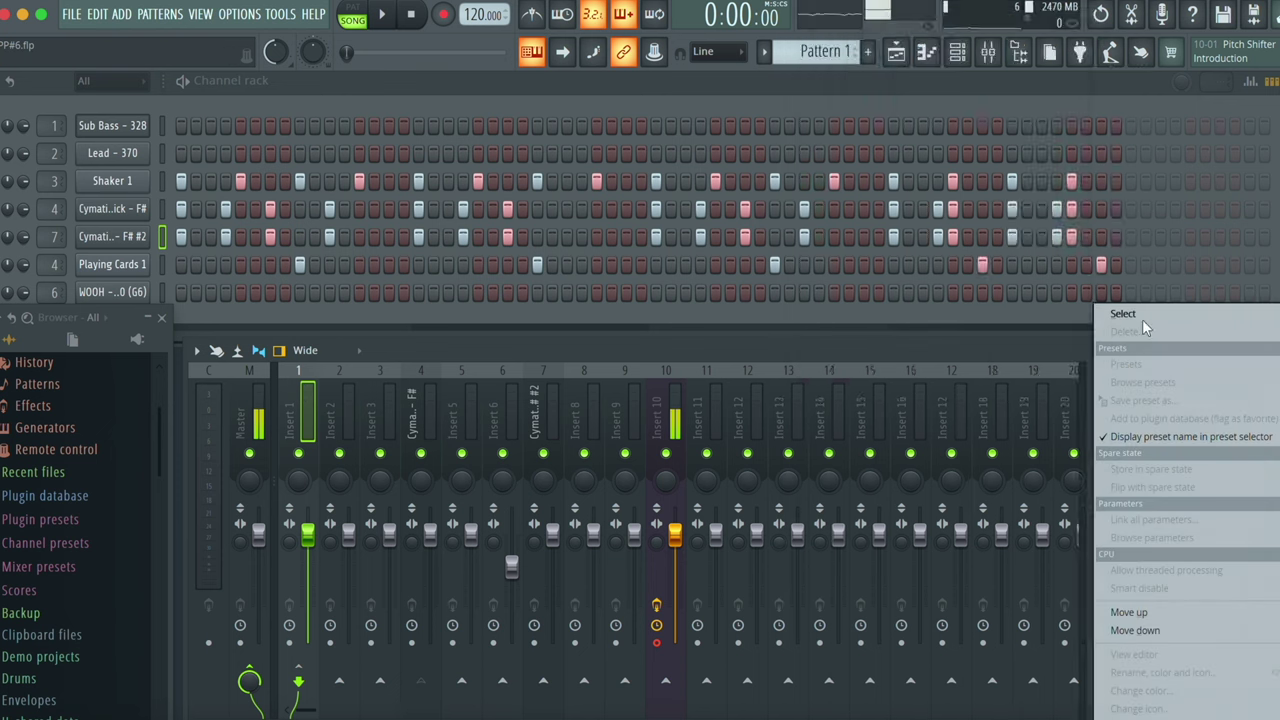
Step: Load Fruity Limiter on insert 1 in COMP mode, sidechained from the Cymatics kick
{"action": "mouse_move", "coordinate": [1138, 312]}
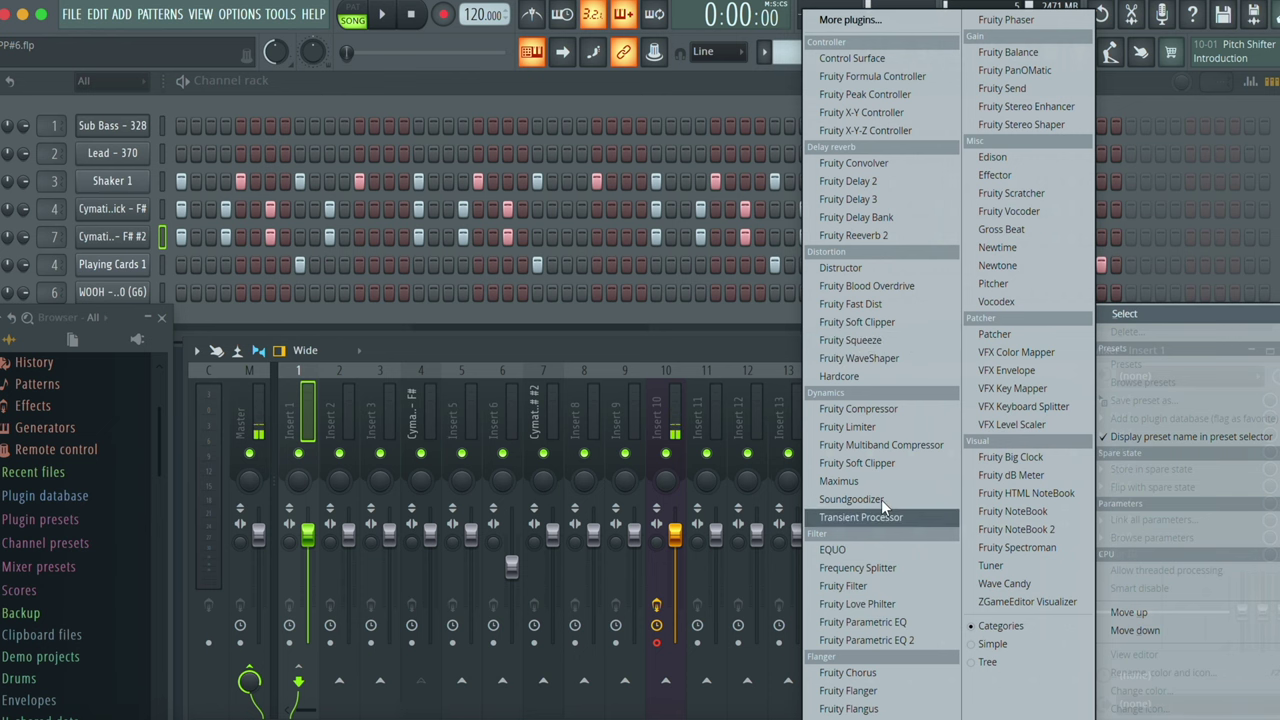
{"action": "left_click", "coordinate": [868, 426]}
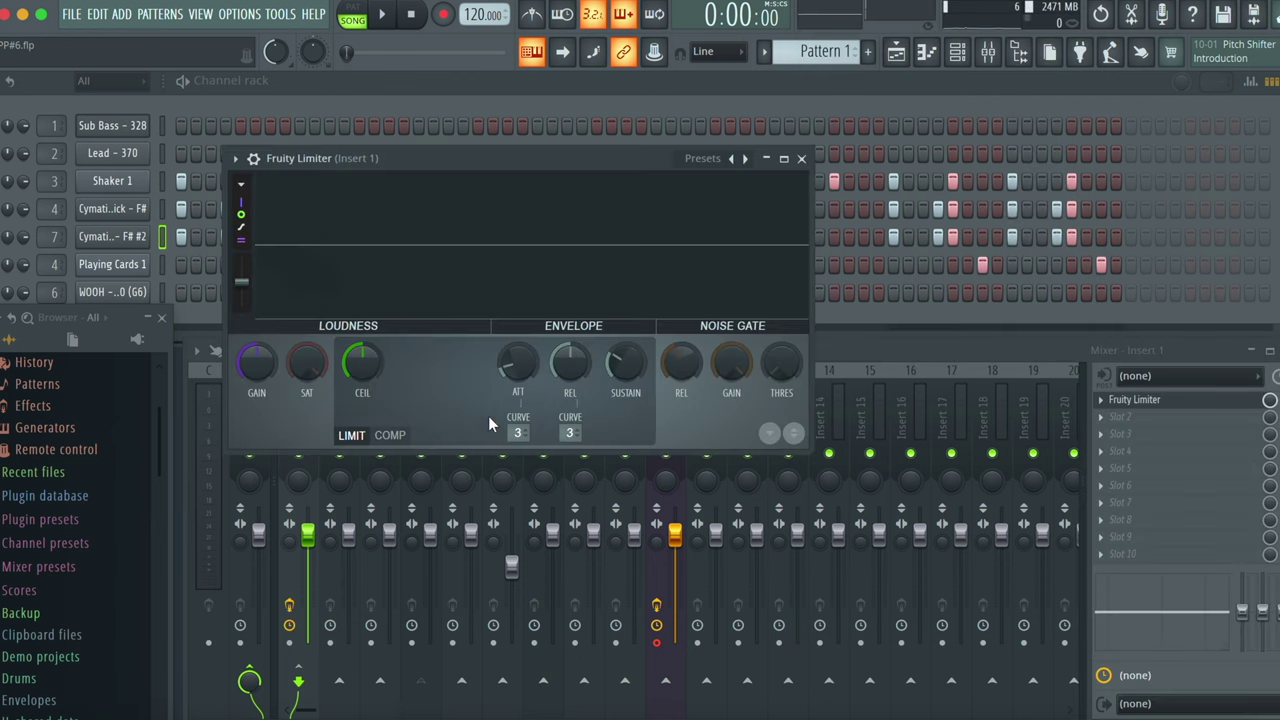
{"action": "left_click", "coordinate": [390, 435]}
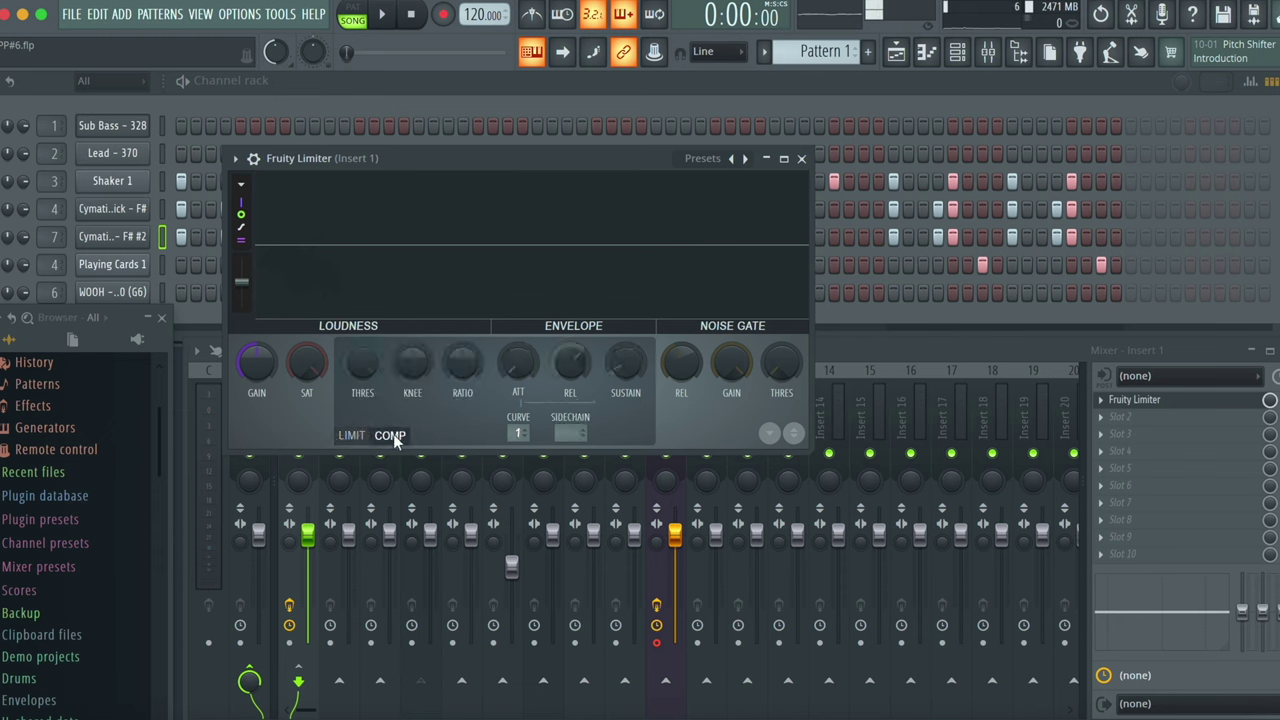
{"action": "left_click", "coordinate": [577, 433]}
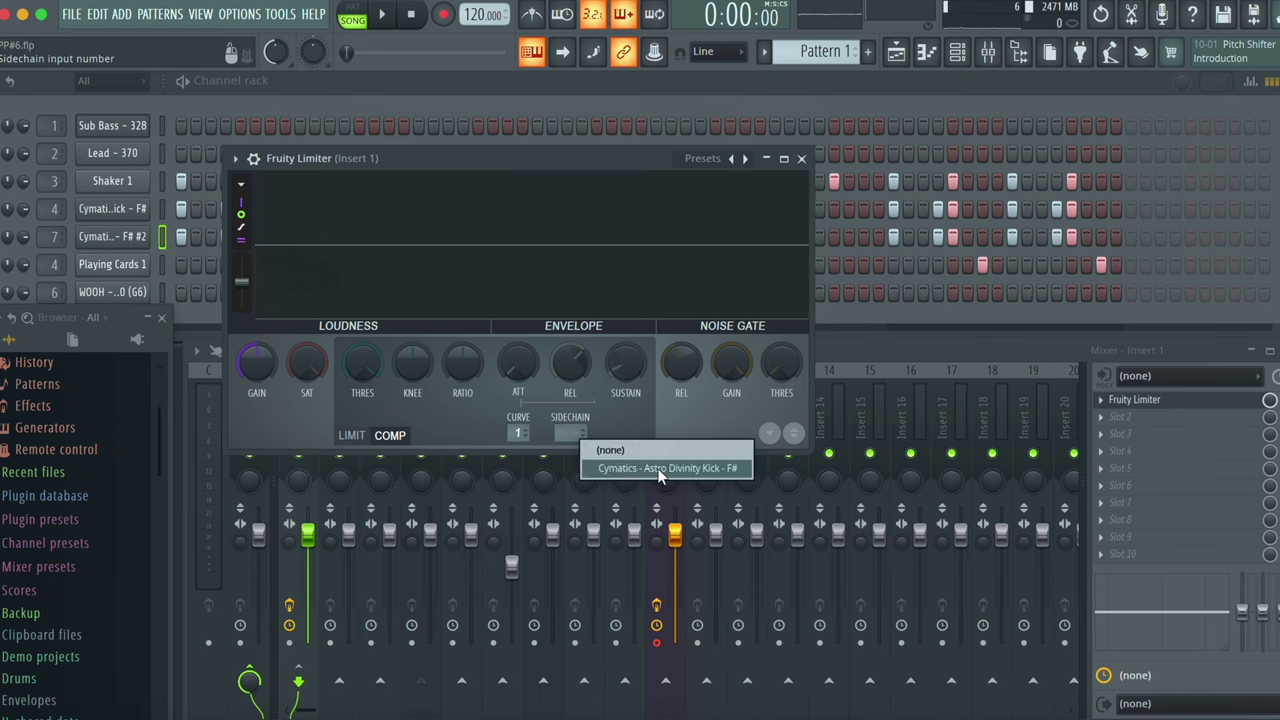
{"action": "left_click", "coordinate": [659, 470]}
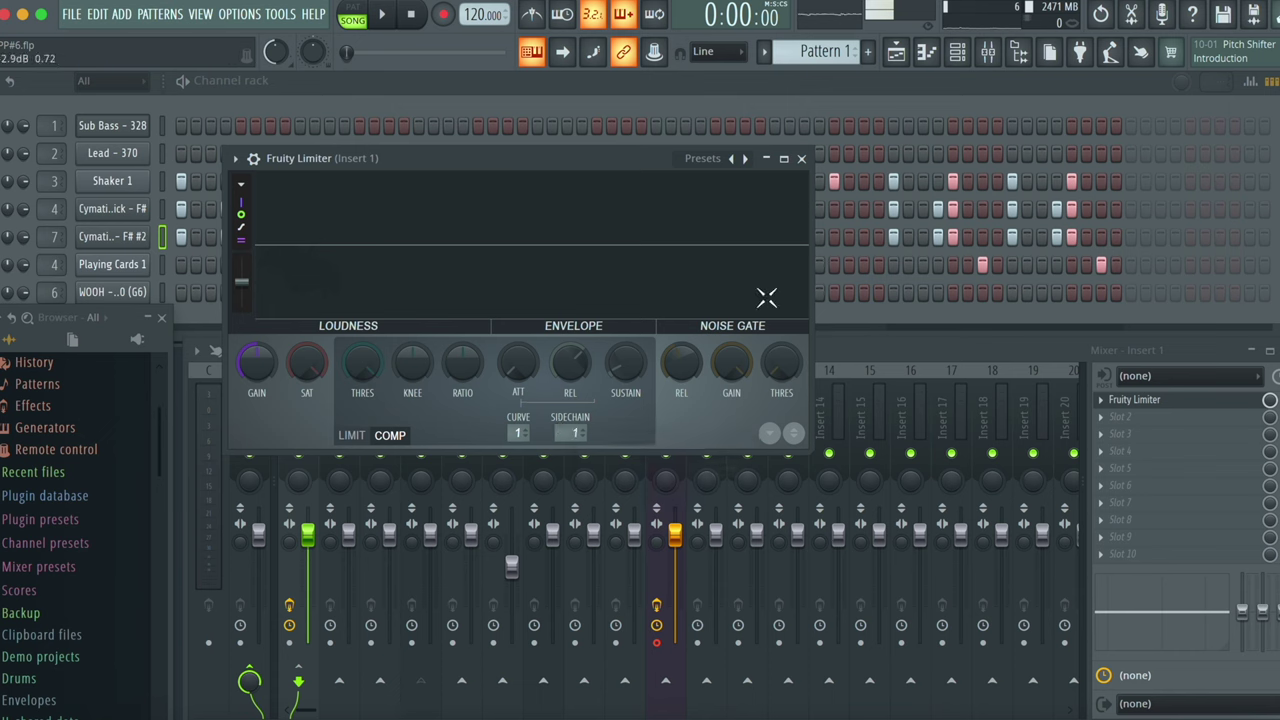
Step: Enlarge and reposition the Fruity Limiter window, then play and stop the beat watching its graph
{"action": "left_click_drag", "start_coordinate": [812, 452], "coordinate": [1168, 620]}
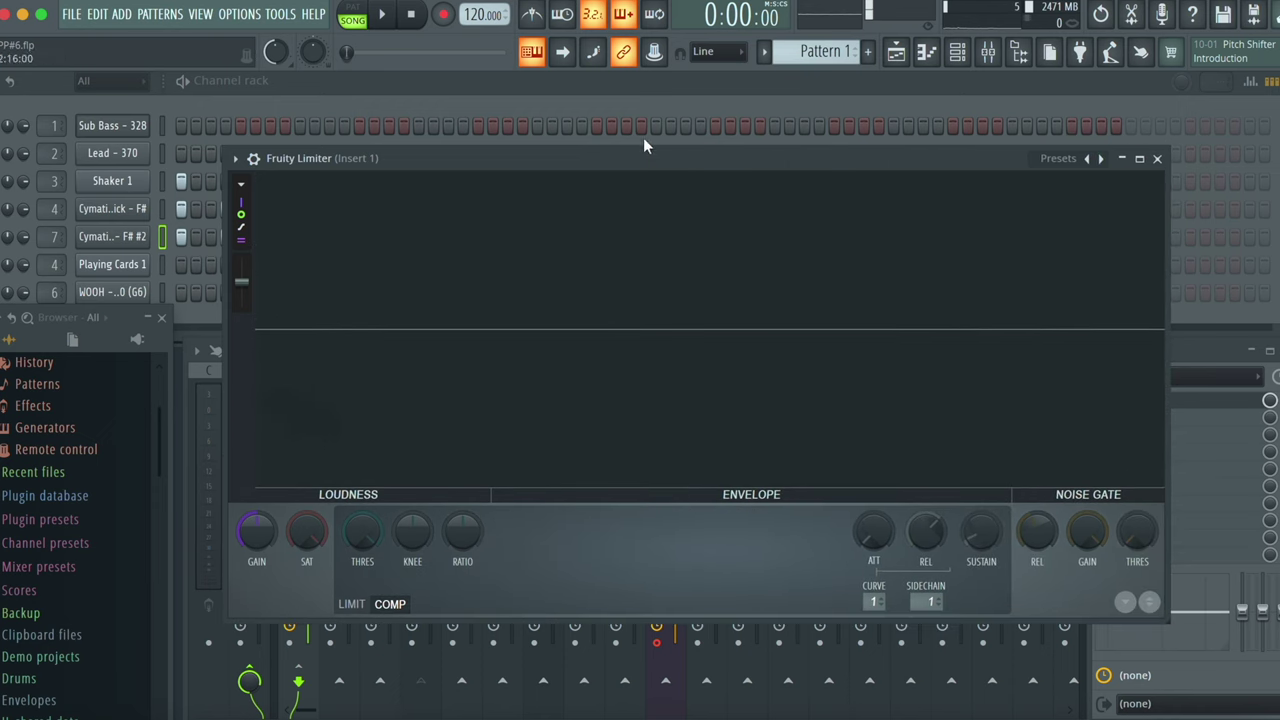
{"action": "left_click_drag", "start_coordinate": [646, 152], "coordinate": [597, 117]}
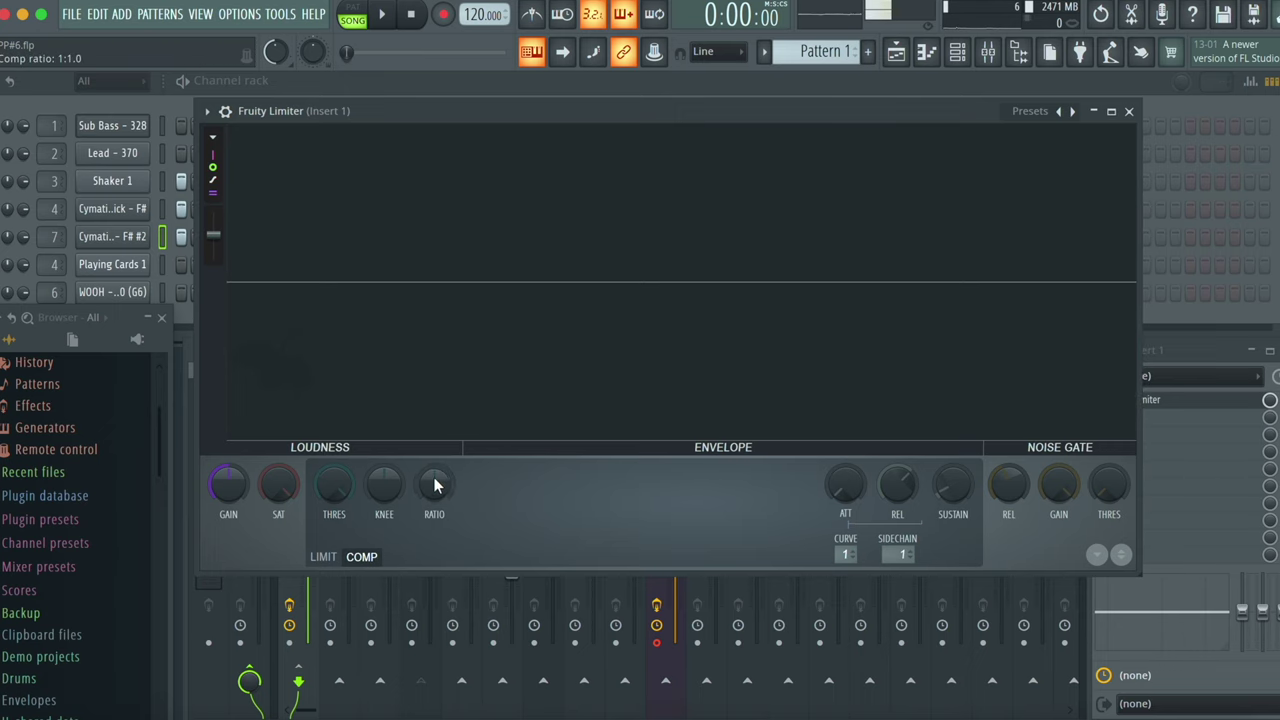
{"action": "left_click", "coordinate": [5, 128]}
{"action": "key", "text": "space"}
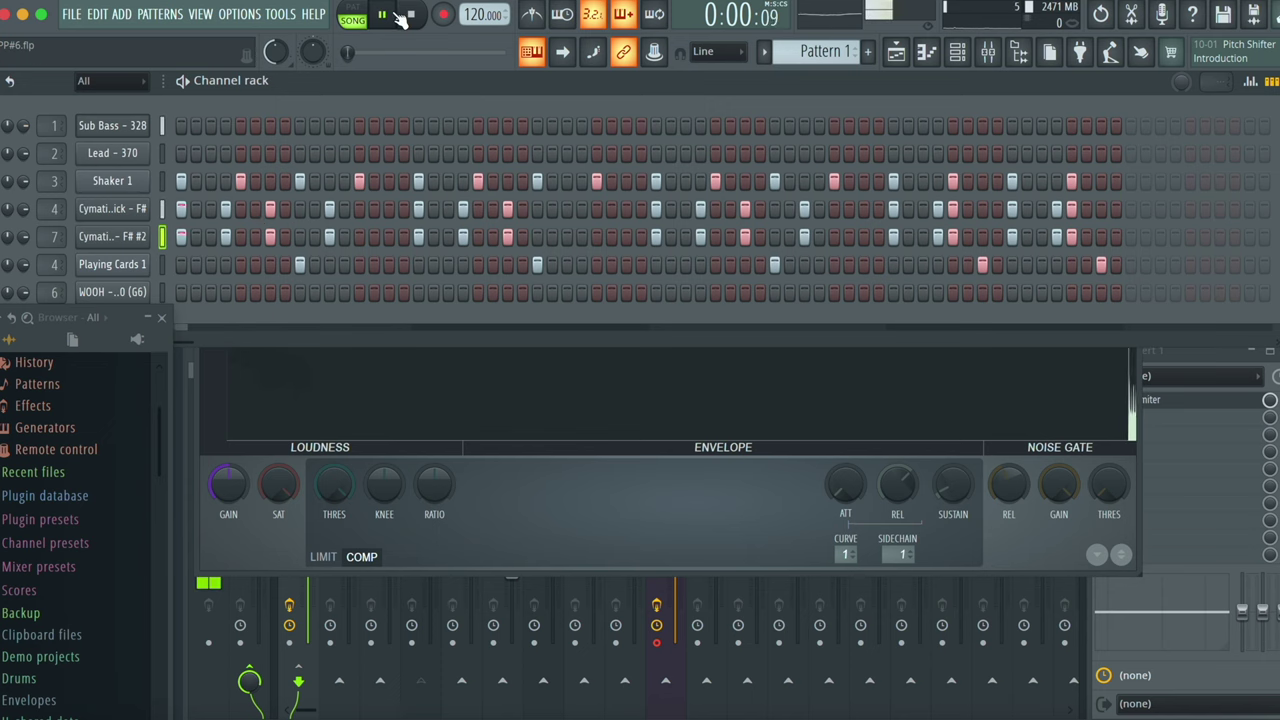
{"action": "left_click", "coordinate": [598, 530]}
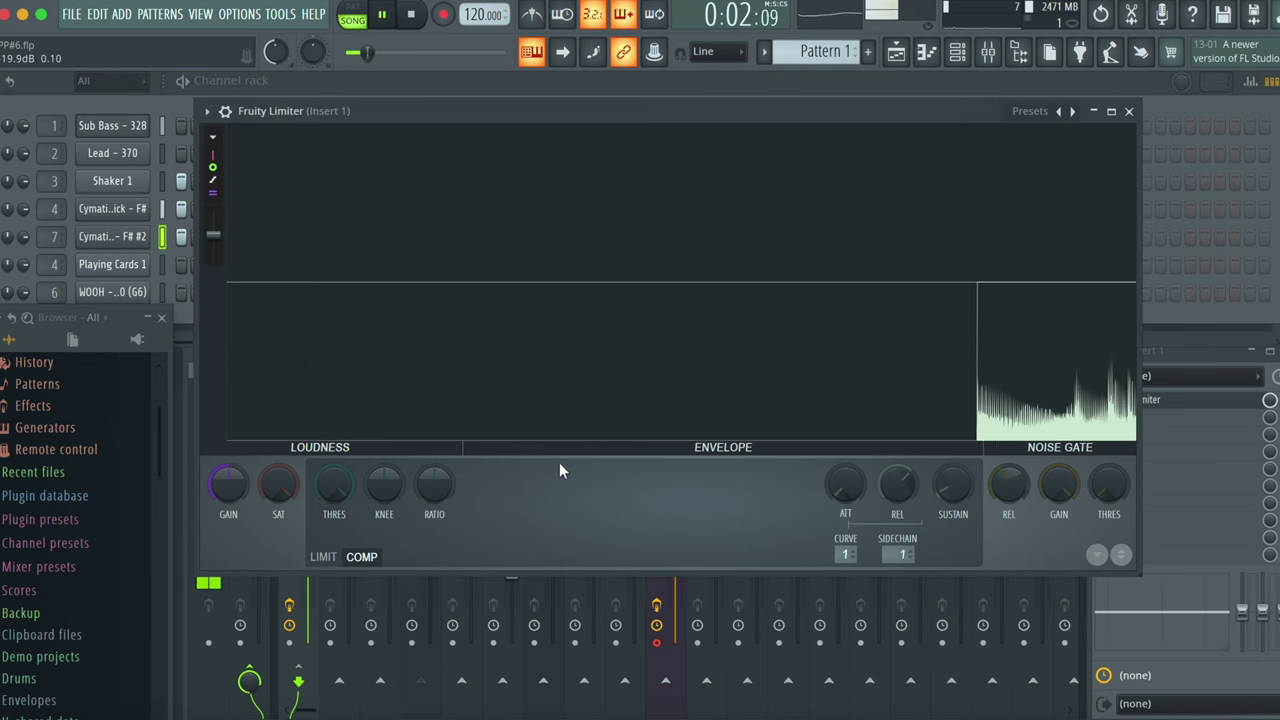
{"action": "left_click", "coordinate": [3, 237]}
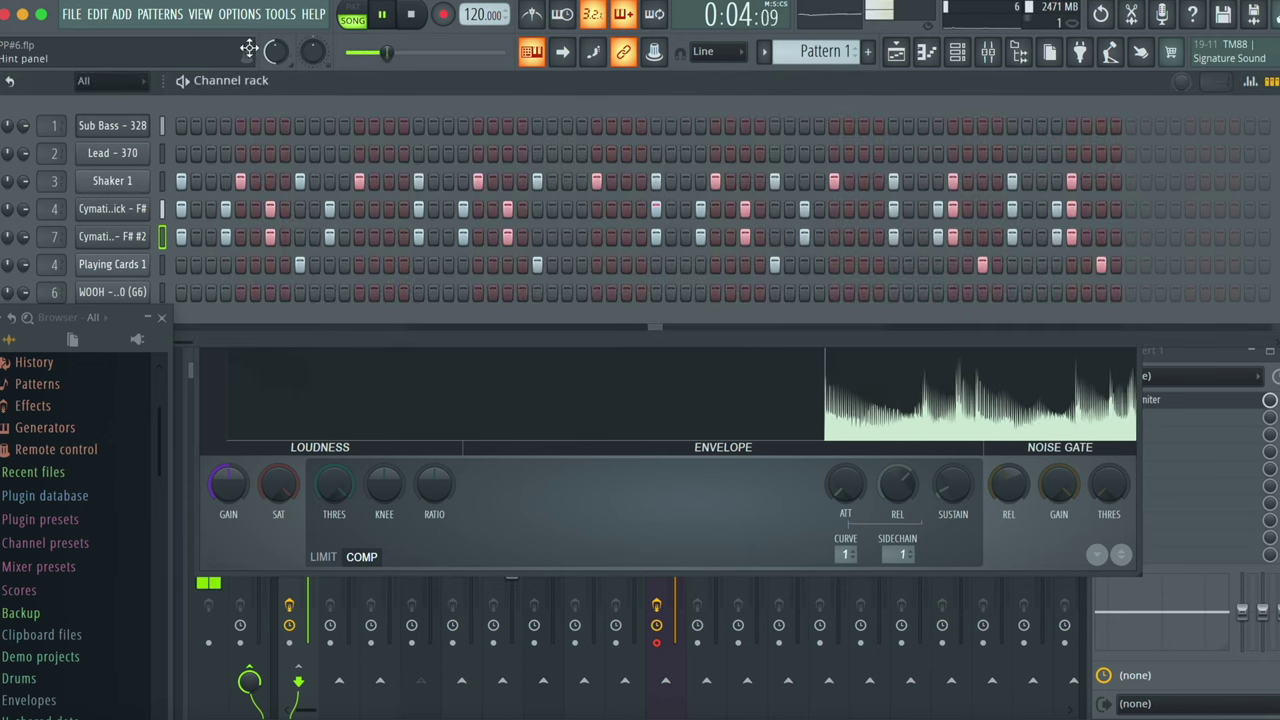
{"action": "key", "text": "space"}
{"action": "left_click", "coordinate": [651, 103]}
{"action": "mouse_move", "coordinate": [651, 103]}
{"action": "left_mouse_down"}
{"action": "mouse_move", "coordinate": [655, 73]}
{"action": "mouse_move", "coordinate": [765, 96]}
{"action": "mouse_move", "coordinate": [641, 84]}
{"action": "mouse_move", "coordinate": [686, 86]}
{"action": "mouse_move", "coordinate": [661, 86]}
{"action": "left_mouse_up"}
Step: Select the kick's Insert 4 and turn Insert 1's fader down slightly
{"action": "left_click", "coordinate": [1169, 347]}
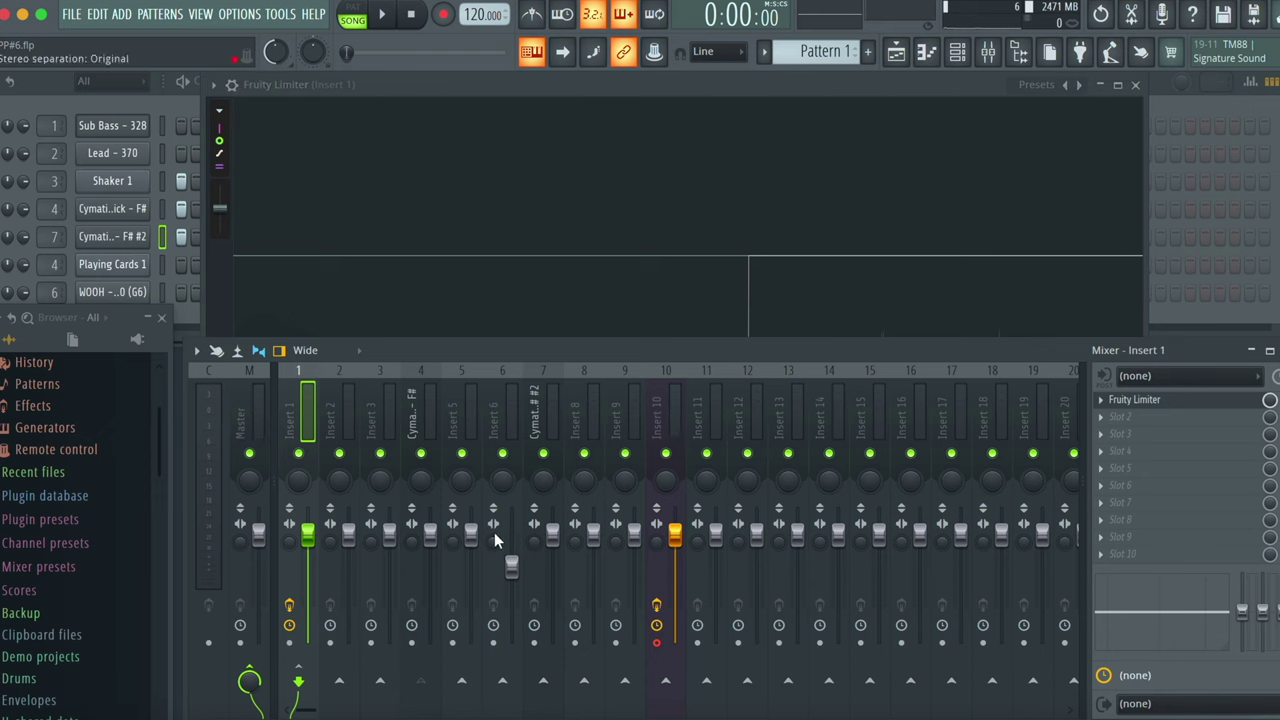
{"action": "left_click", "coordinate": [433, 389]}
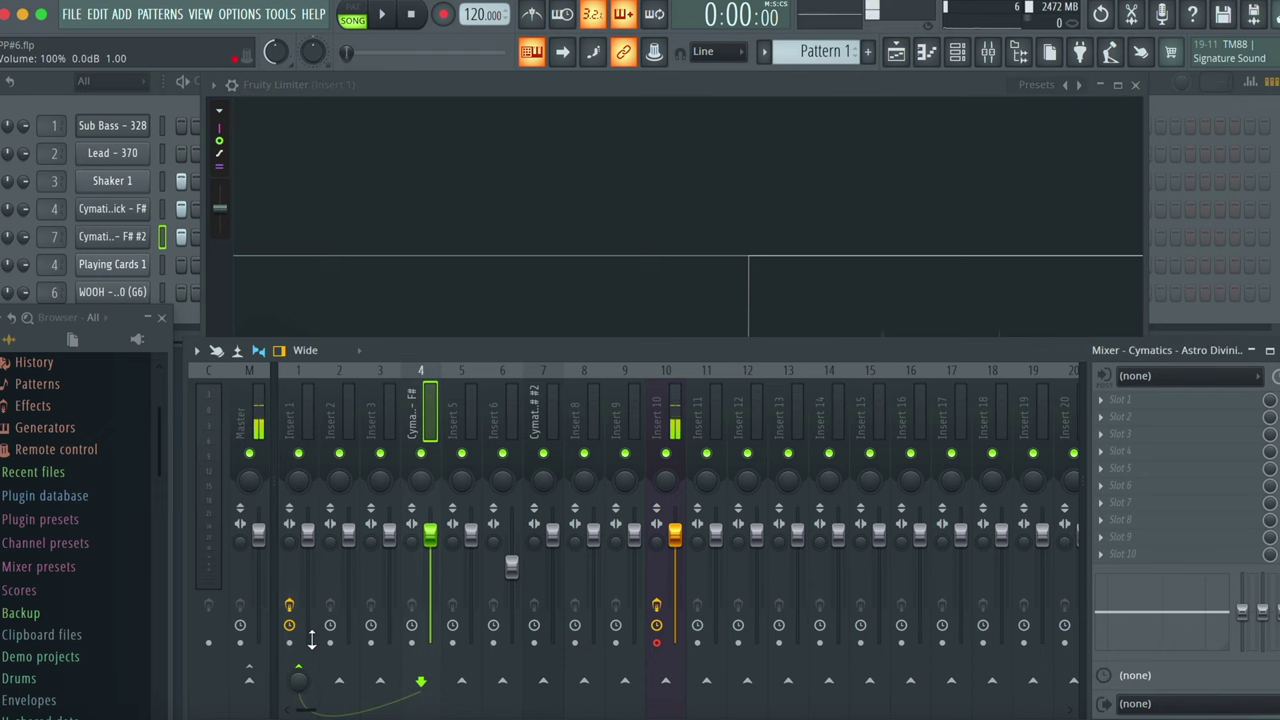
{"action": "left_click_drag", "start_coordinate": [307, 535], "coordinate": [299, 652]}
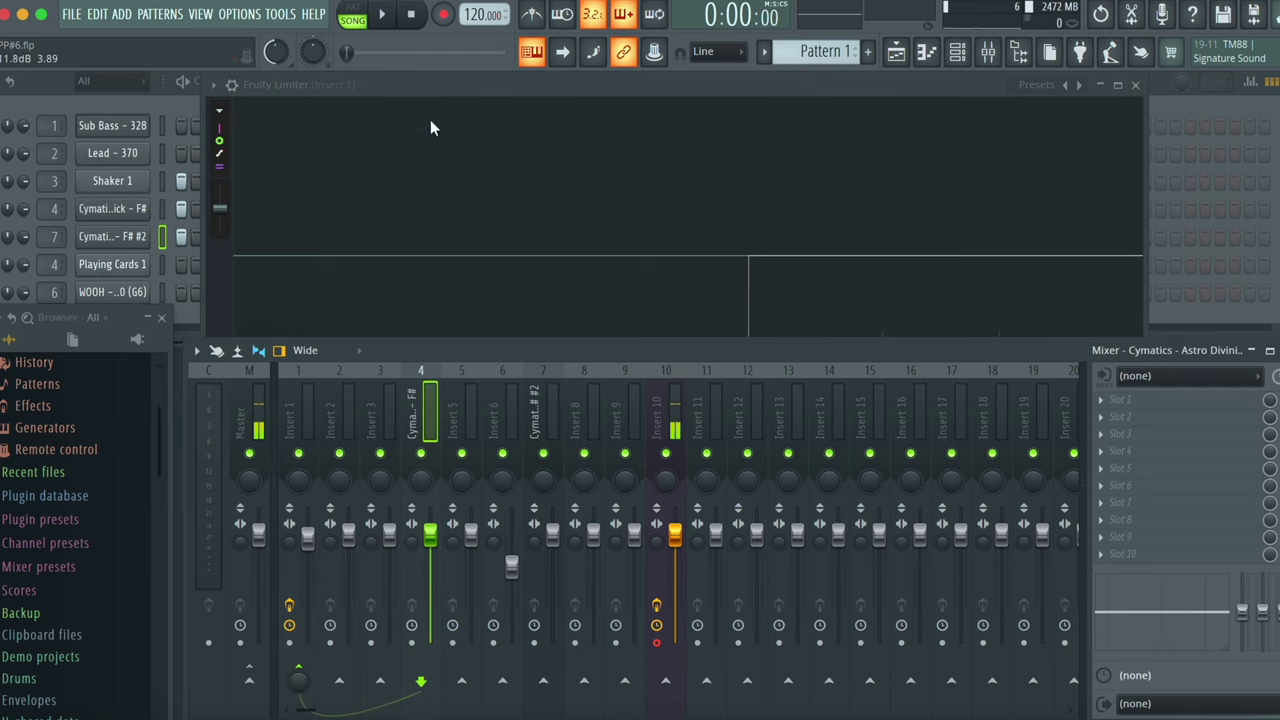
Step: Set the limiter threshold to -26.1 dB, raise the ratio above 1:1, and audition briefly
{"action": "left_click", "coordinate": [497, 237]}
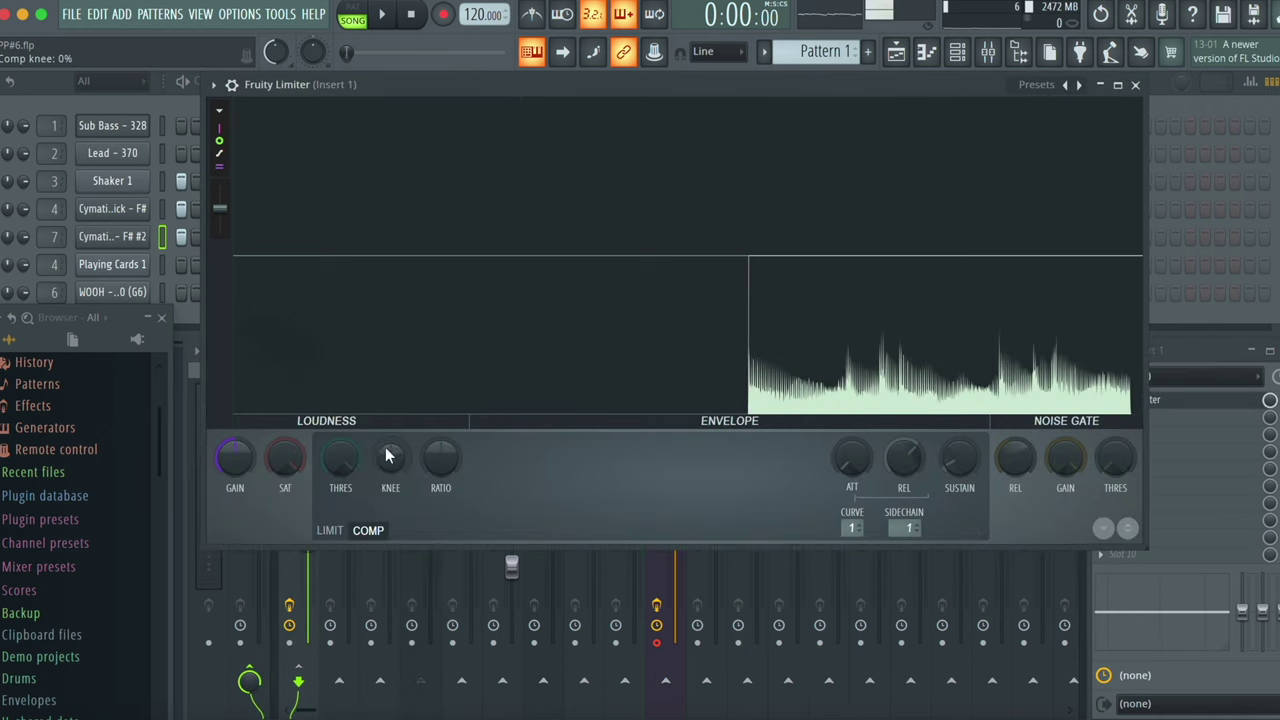
{"action": "left_click_drag", "start_coordinate": [351, 454], "coordinate": [351, 532]}
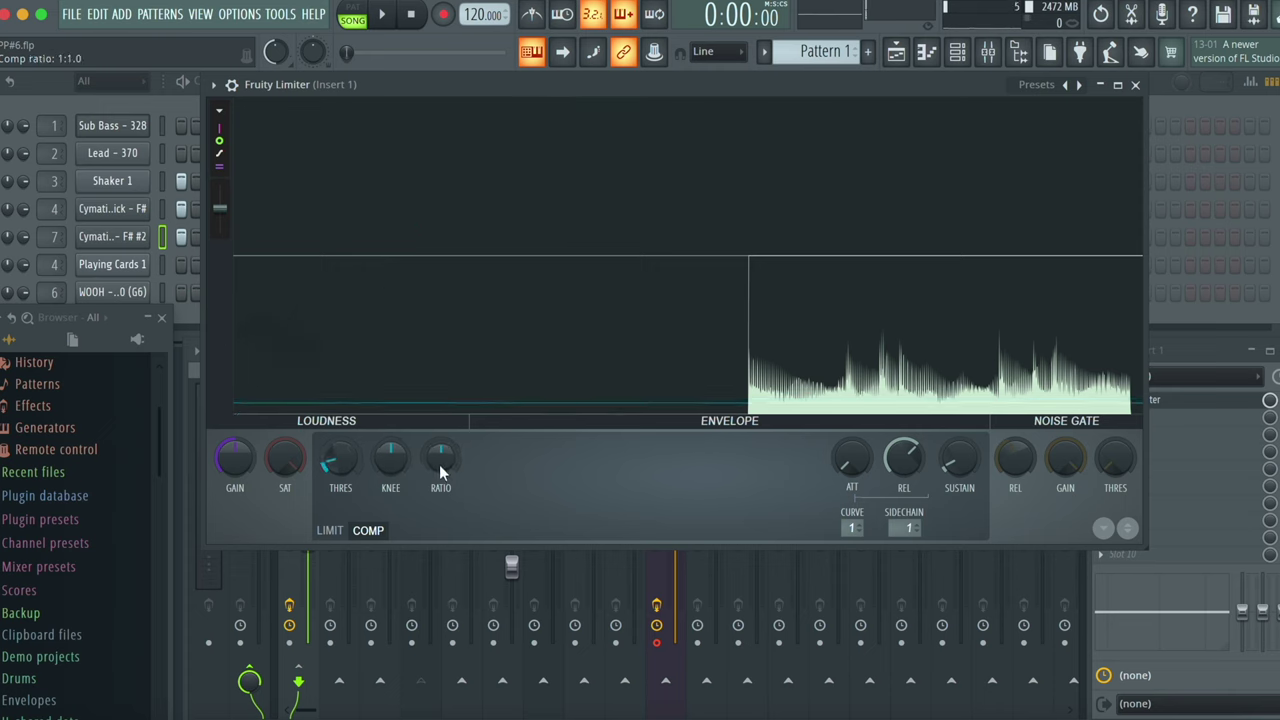
{"action": "left_click_drag", "start_coordinate": [440, 466], "coordinate": [440, 430]}
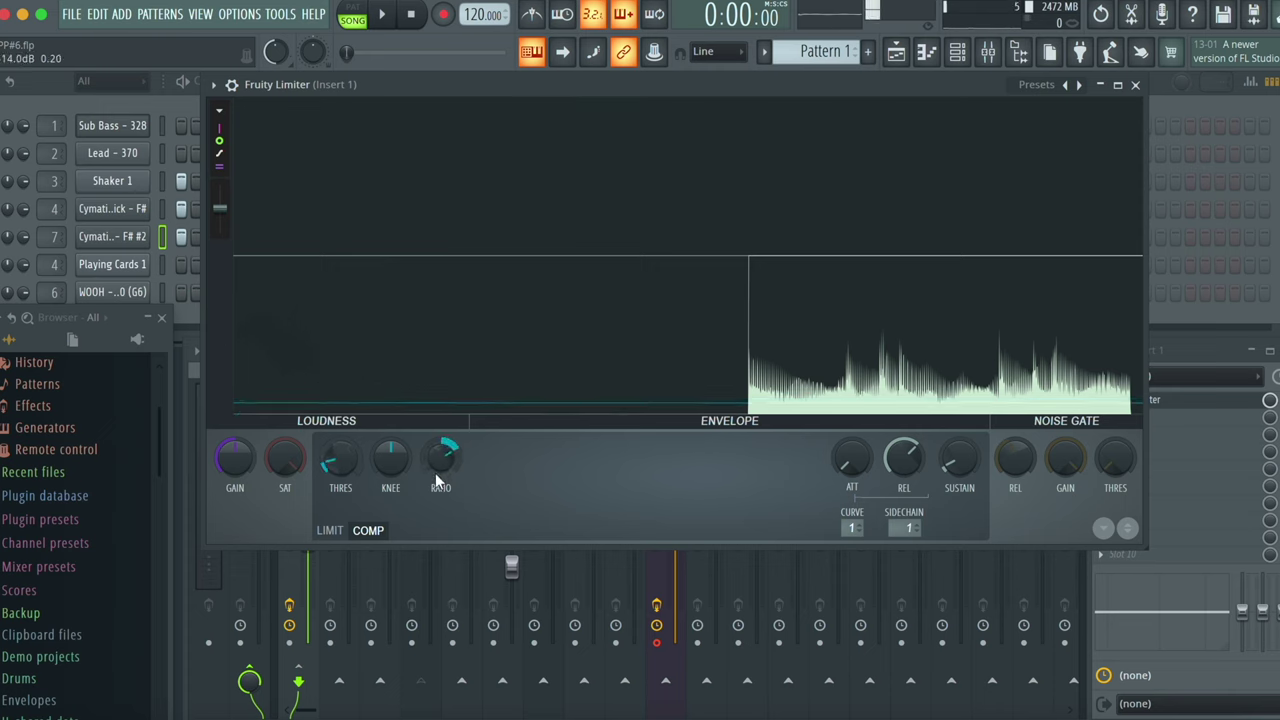
{"action": "left_click", "coordinate": [386, 16]}
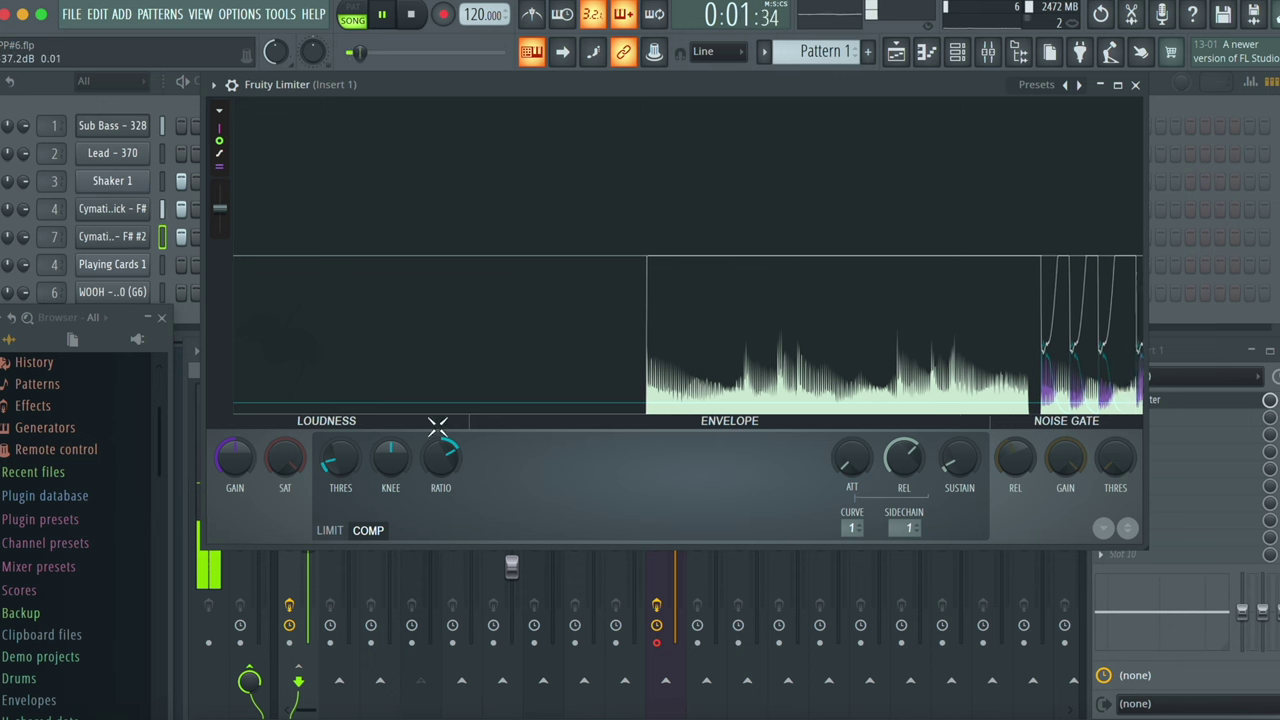
{"action": "key", "text": "space"}
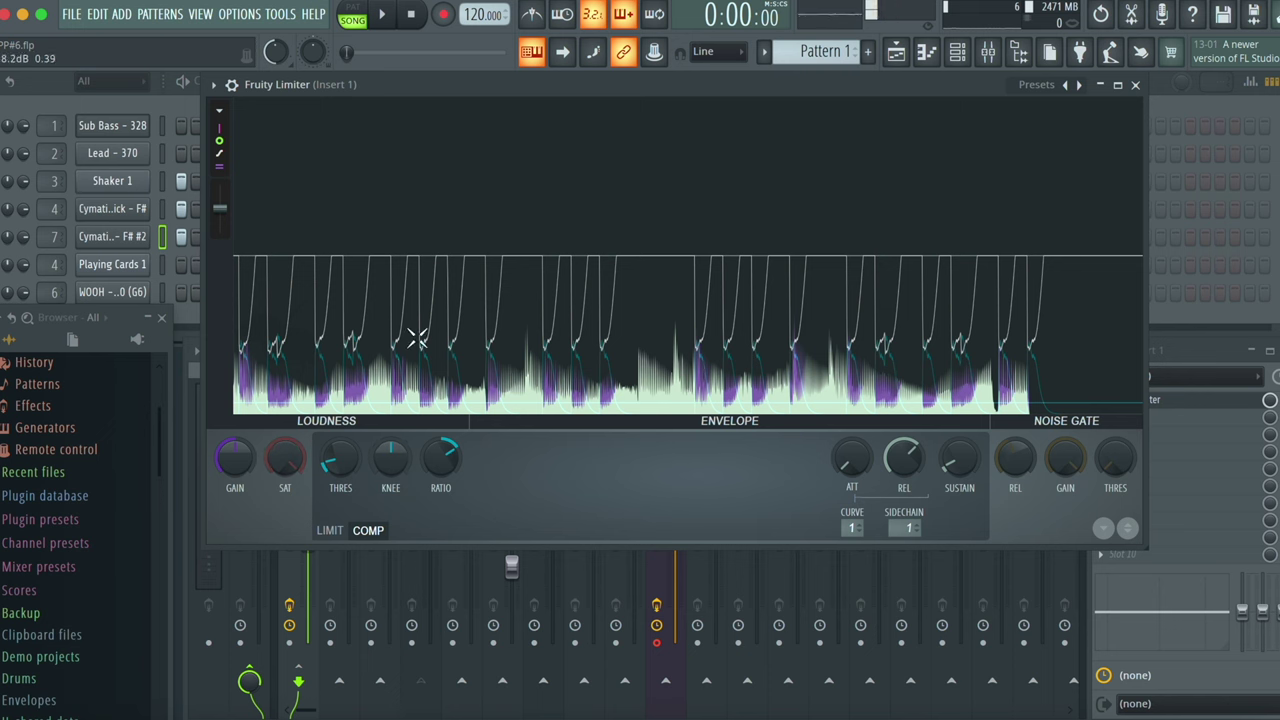
Step: Select Insert 7, start the beat, then open Insert 1's Fruity Limiter to watch gain reduction
{"action": "left_click", "coordinate": [1170, 350]}
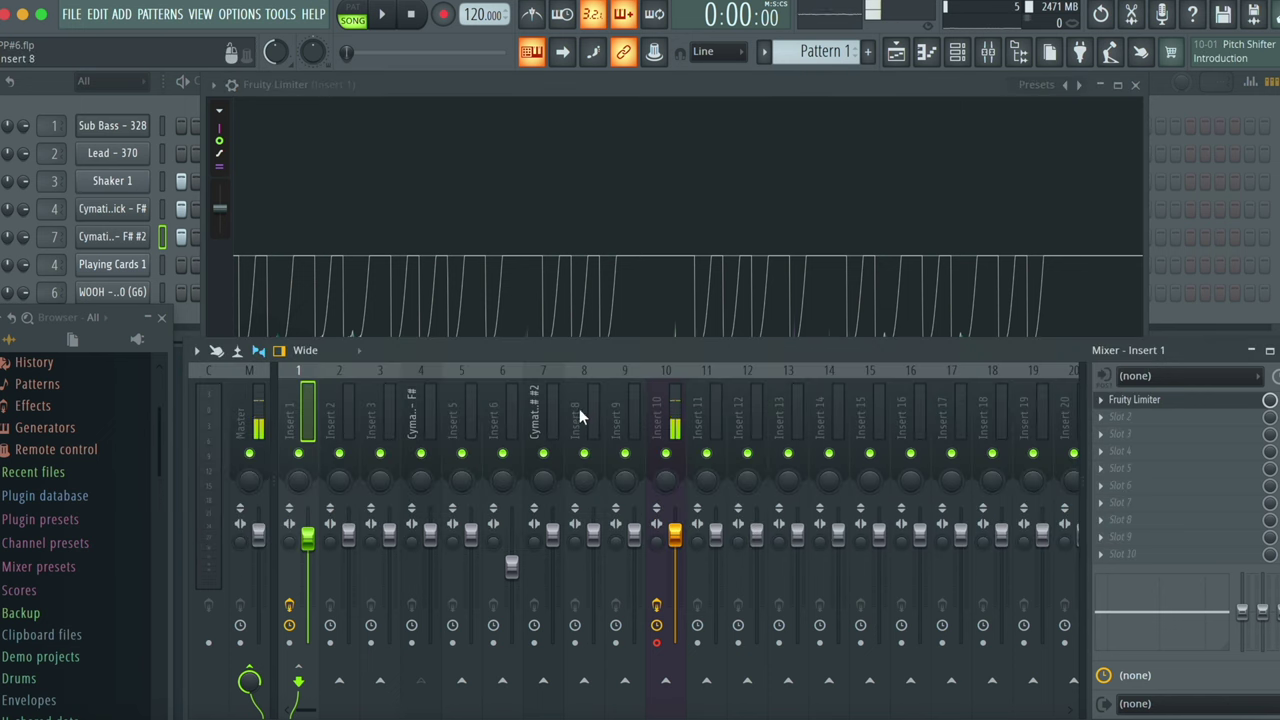
{"action": "left_click", "coordinate": [556, 398]}
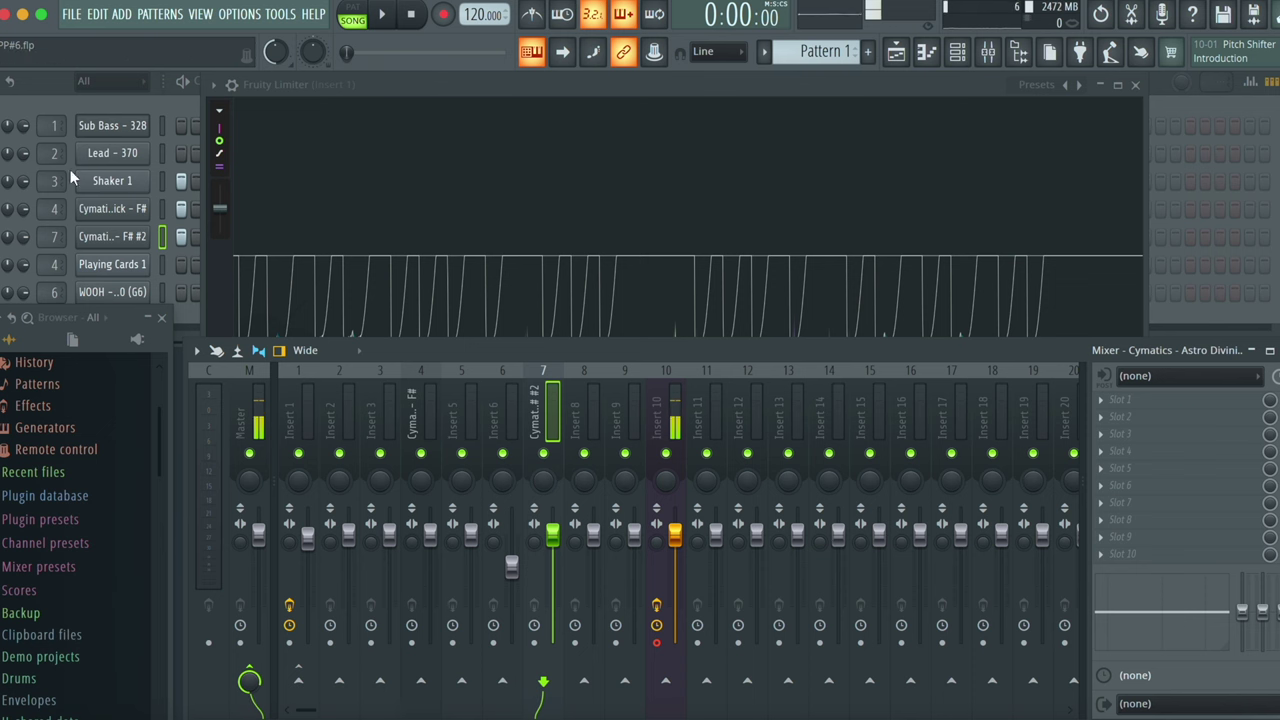
{"action": "left_click", "coordinate": [54, 94]}
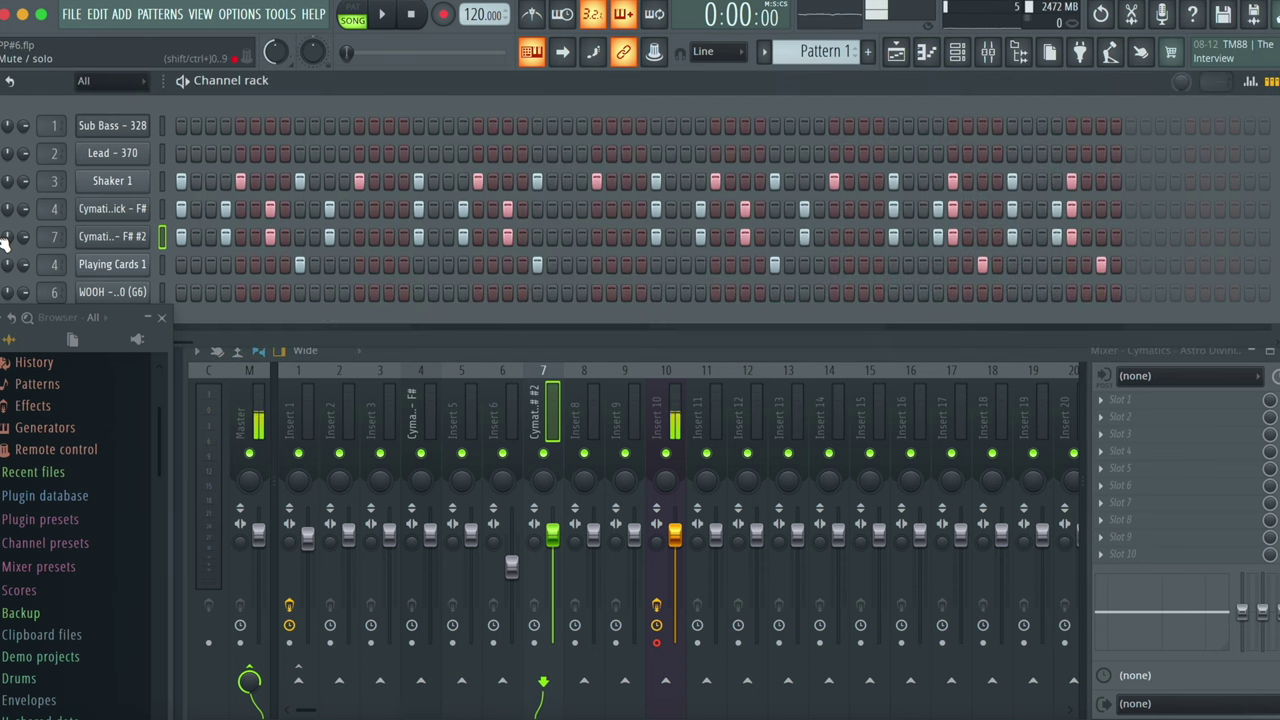
{"action": "key", "text": "space"}
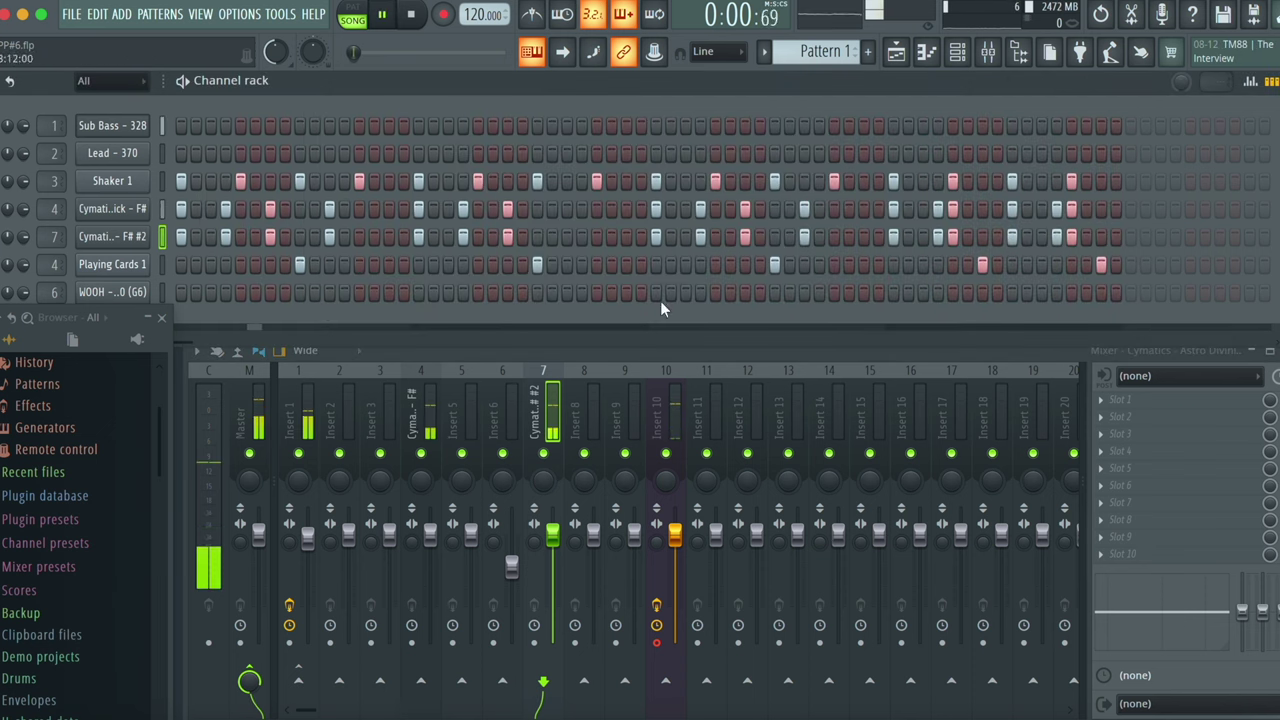
{"action": "left_click", "coordinate": [291, 383]}
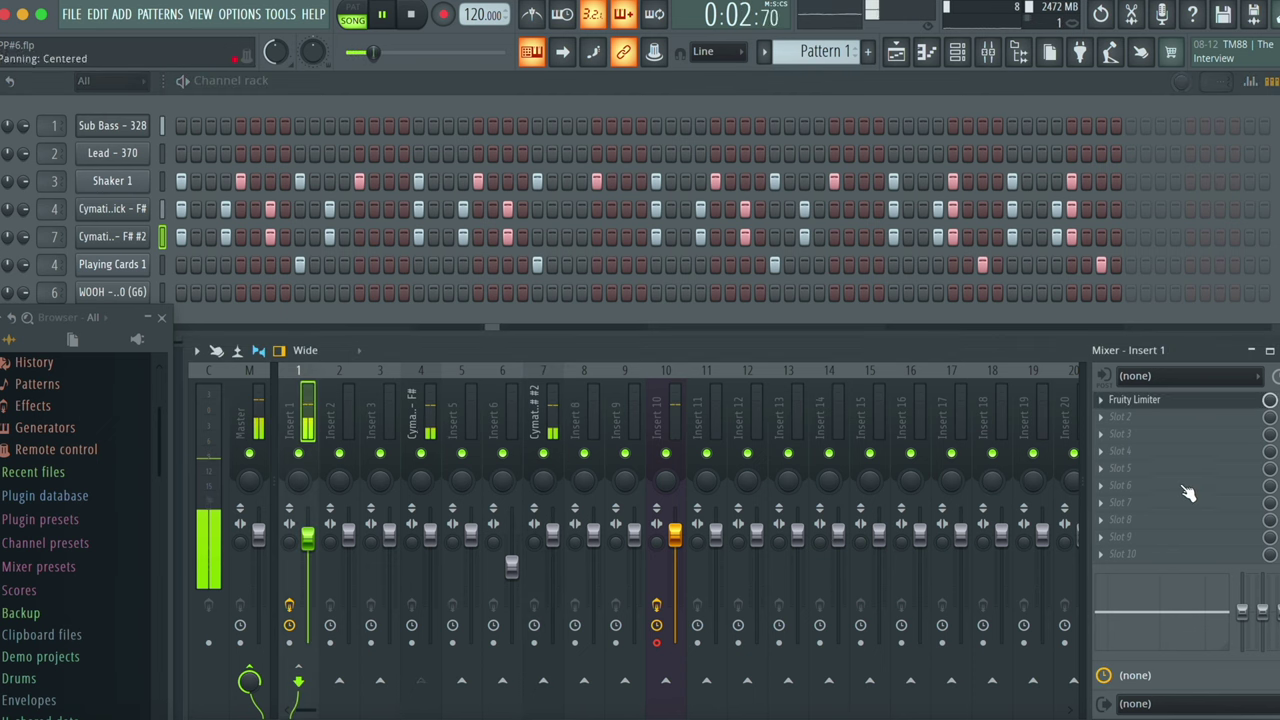
{"action": "left_click", "coordinate": [1140, 399]}
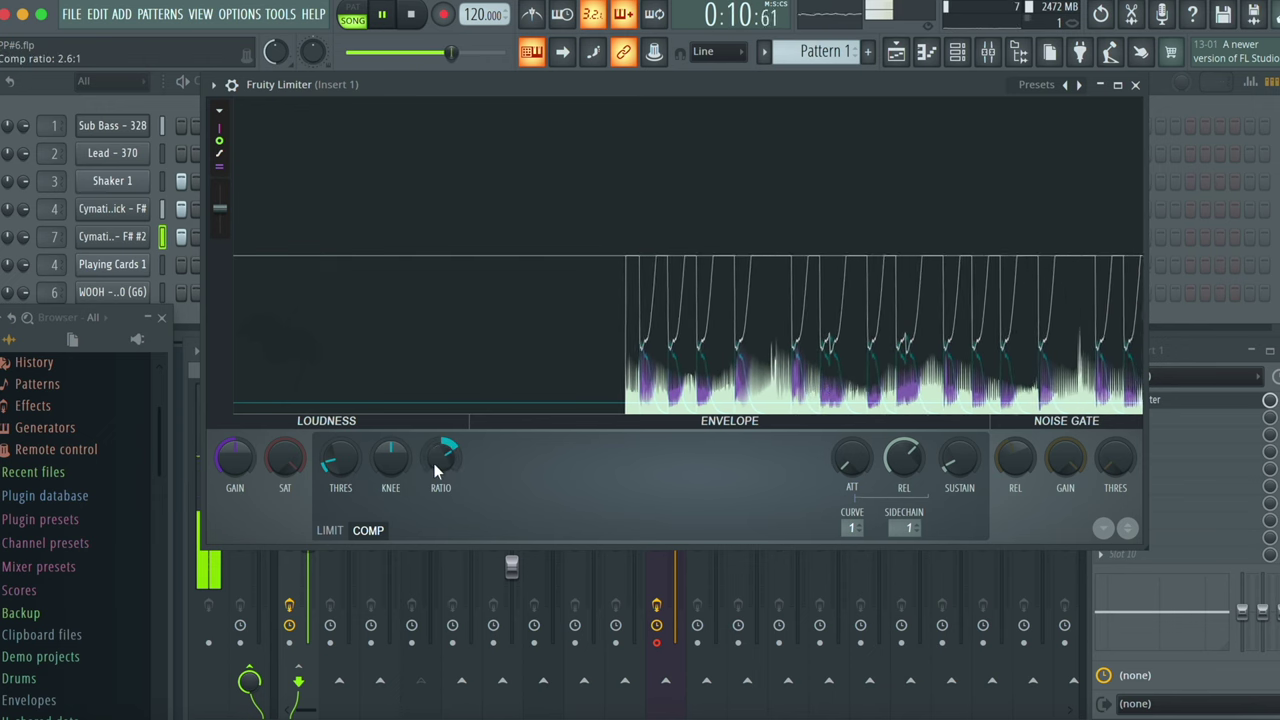
Step: Set the compressor ratio to 3.1:1, stop playback, and close the Fruity Limiter window
{"action": "left_click_drag", "start_coordinate": [434, 463], "coordinate": [388, 466]}
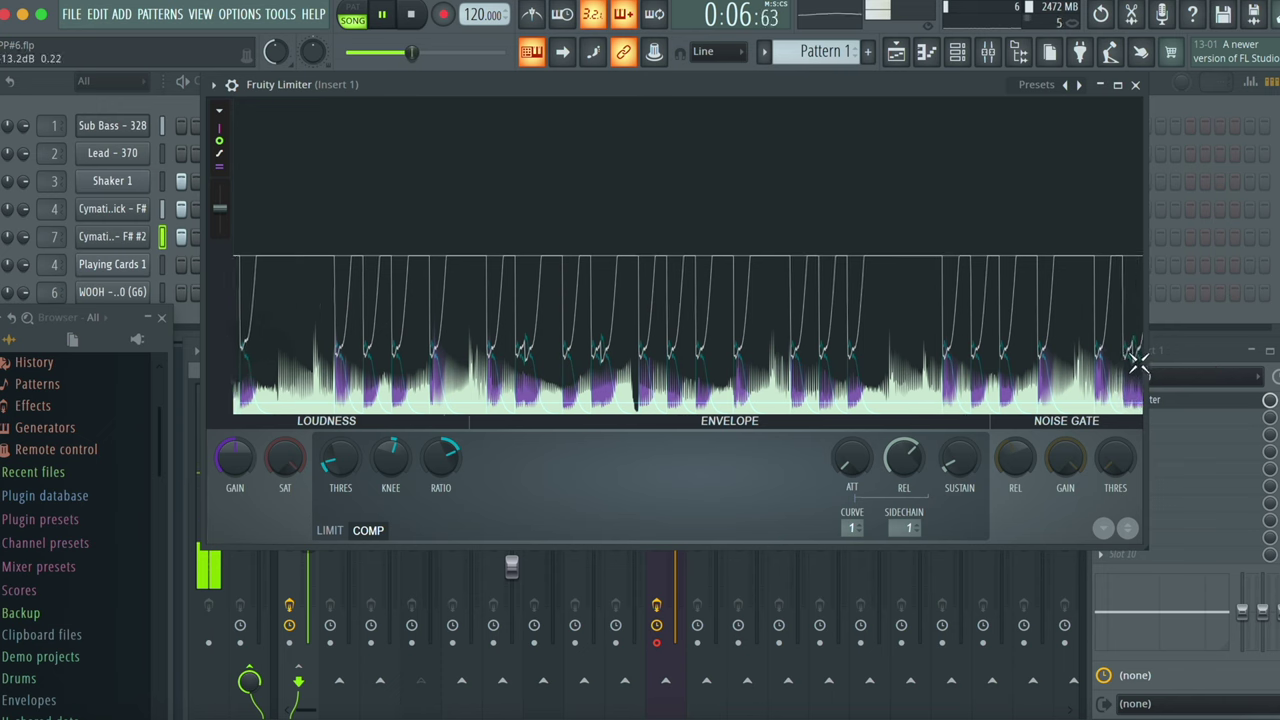
{"action": "key", "text": "space"}
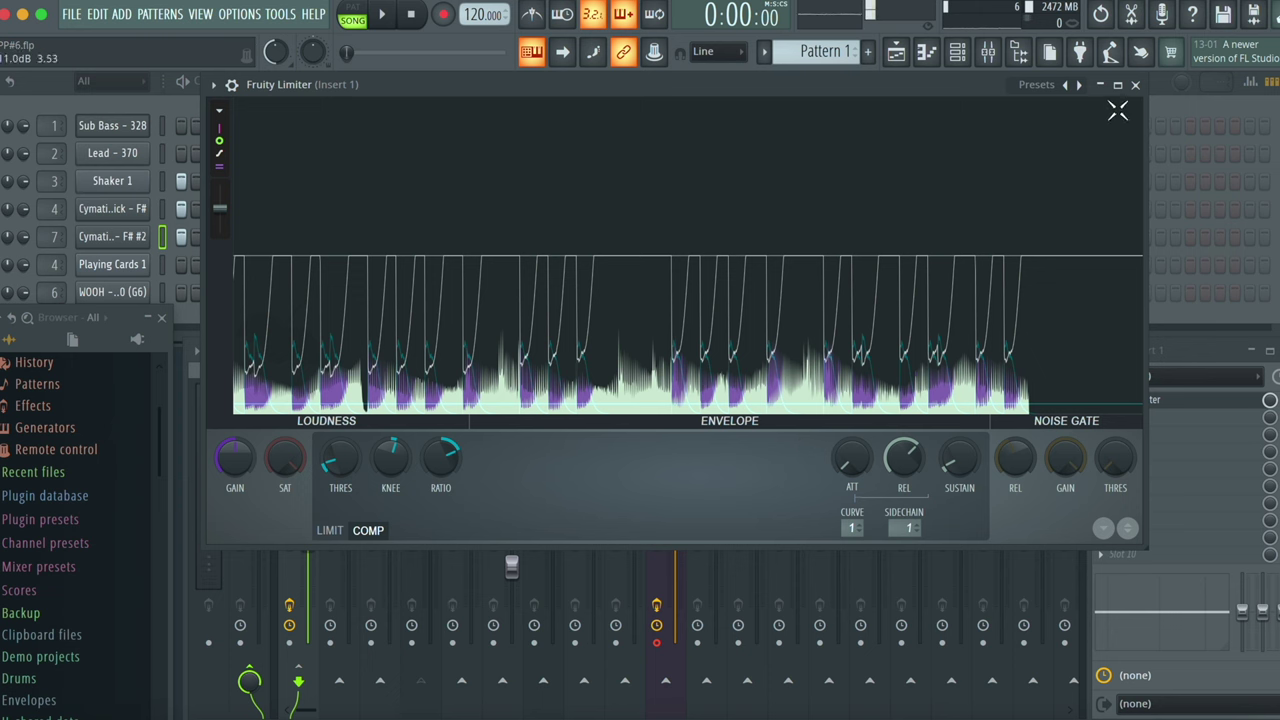
{"action": "left_click", "coordinate": [1135, 85]}
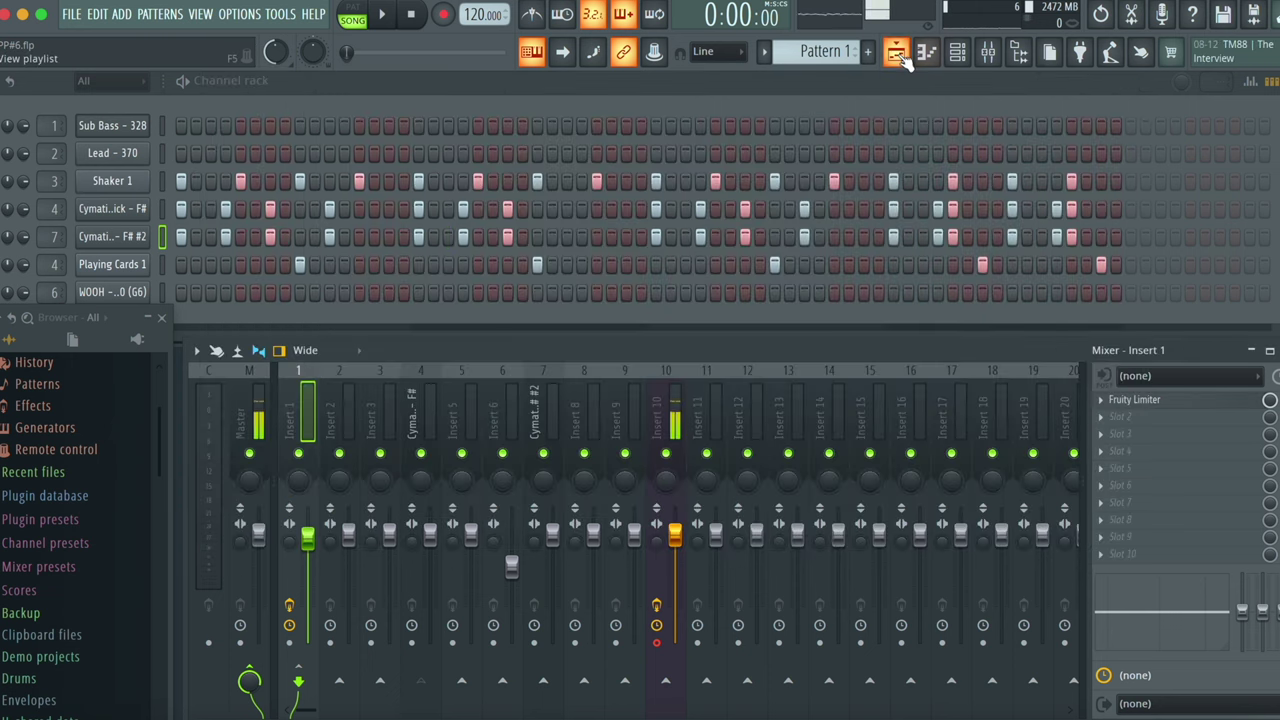
Step: Play the arrangement in the playlist from bar 1, stop it, then bring up the mixer
{"action": "left_click", "coordinate": [5, 240]}
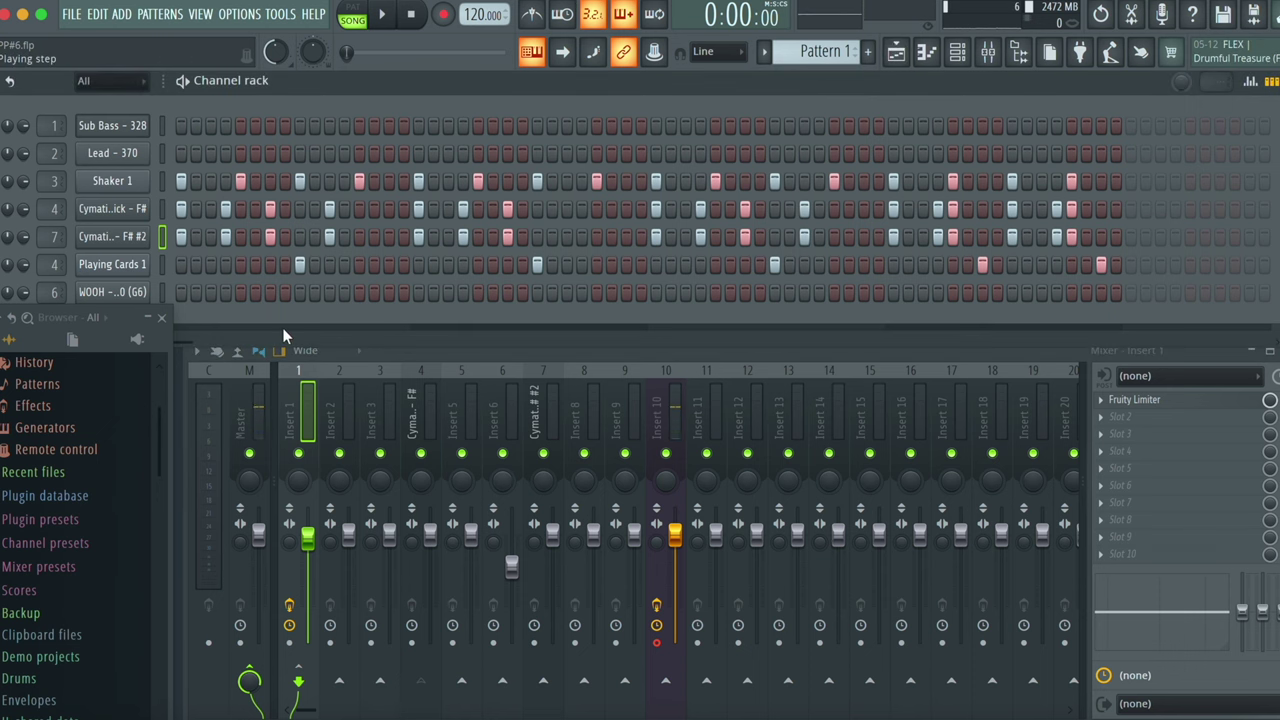
{"action": "left_click", "coordinate": [895, 54]}
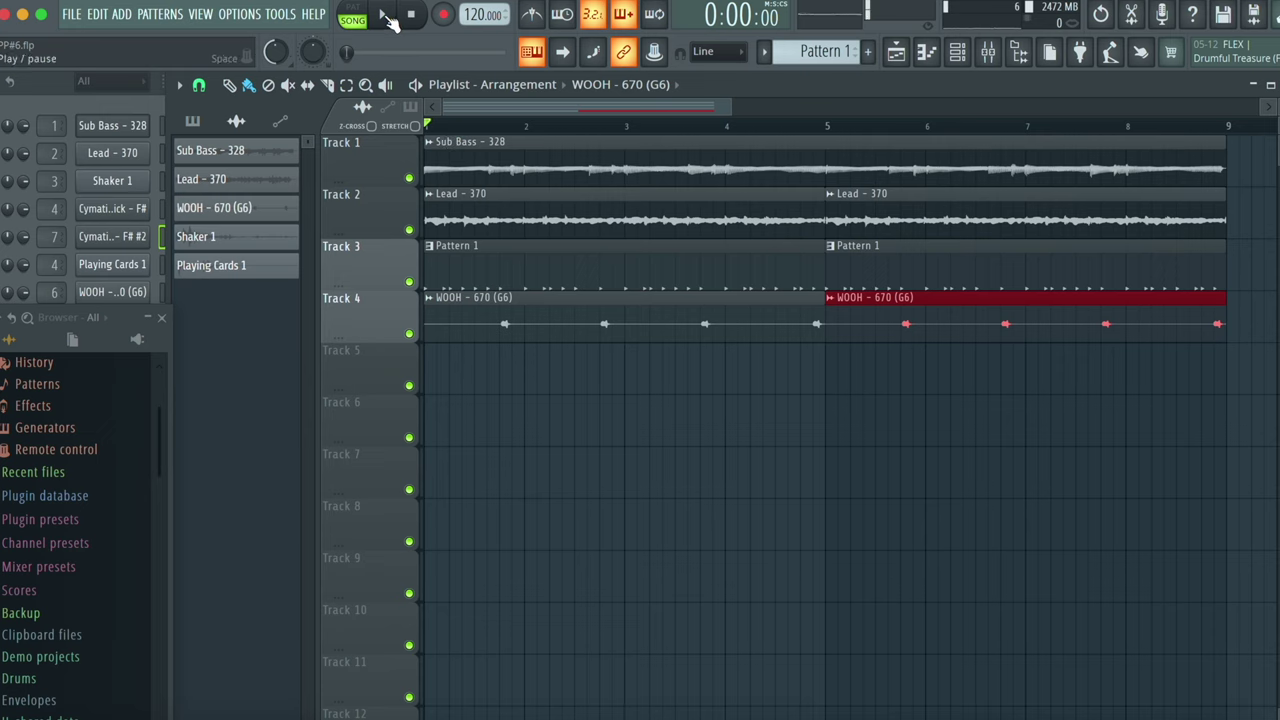
{"action": "left_click", "coordinate": [386, 19]}
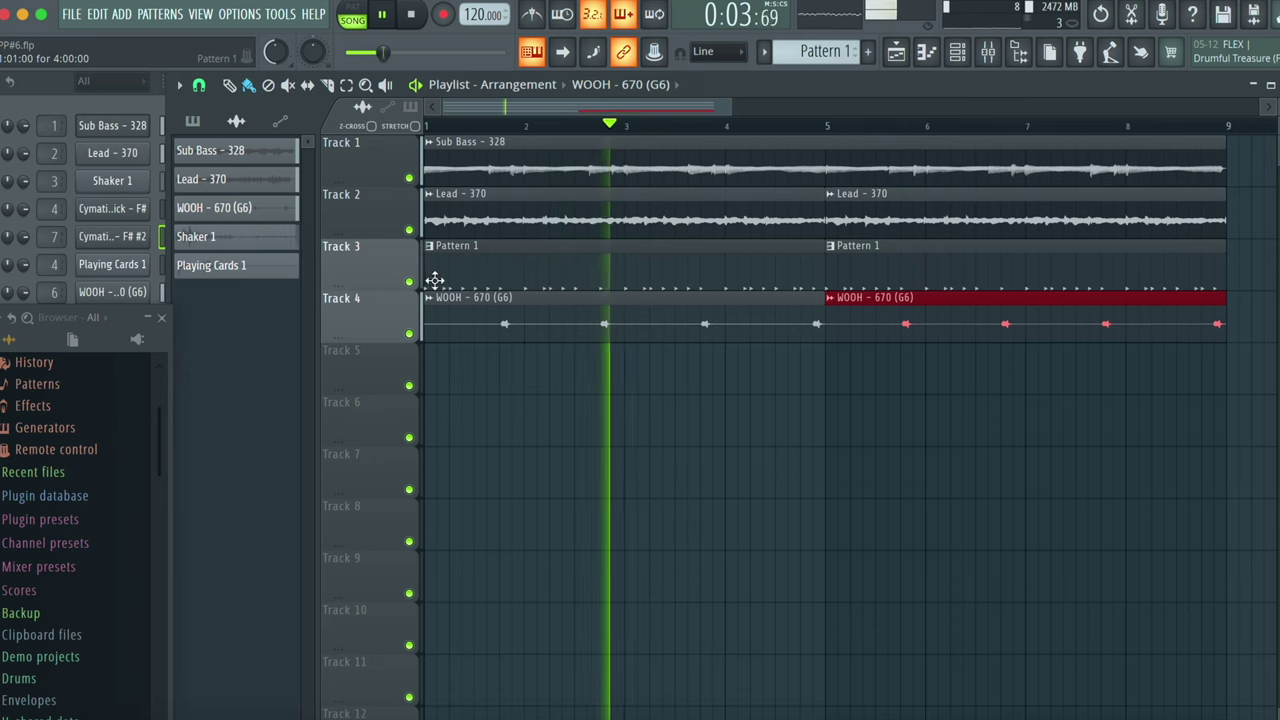
{"action": "key", "text": "space"}
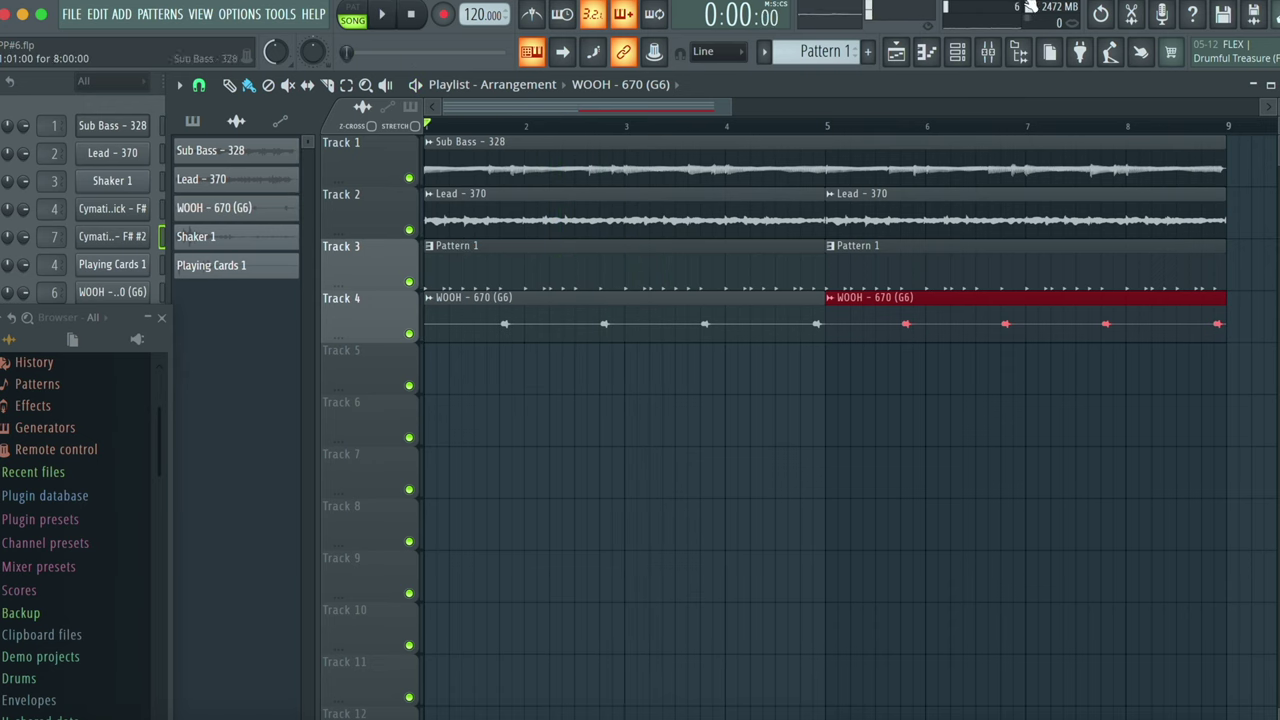
{"action": "left_click", "coordinate": [988, 52]}
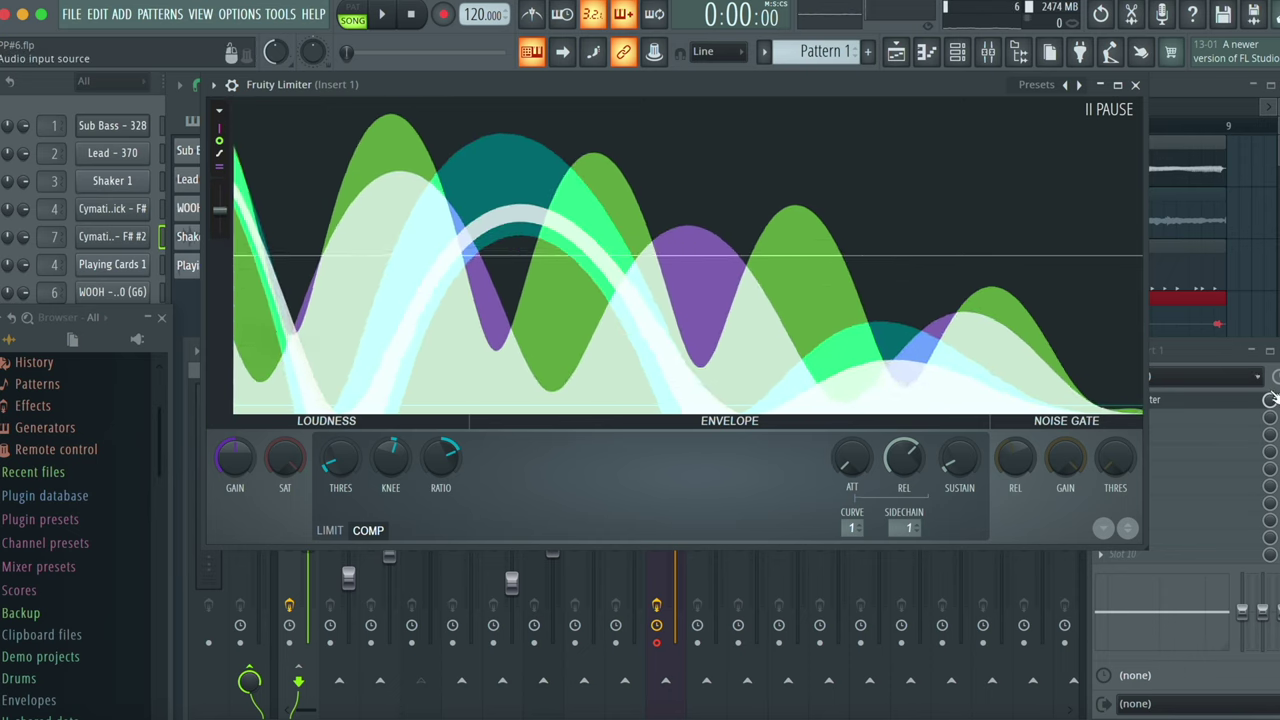
Step: Play the beat, toggling between the Mixer and insert 1's Fruity Limiter display
{"action": "key", "text": "F9"}
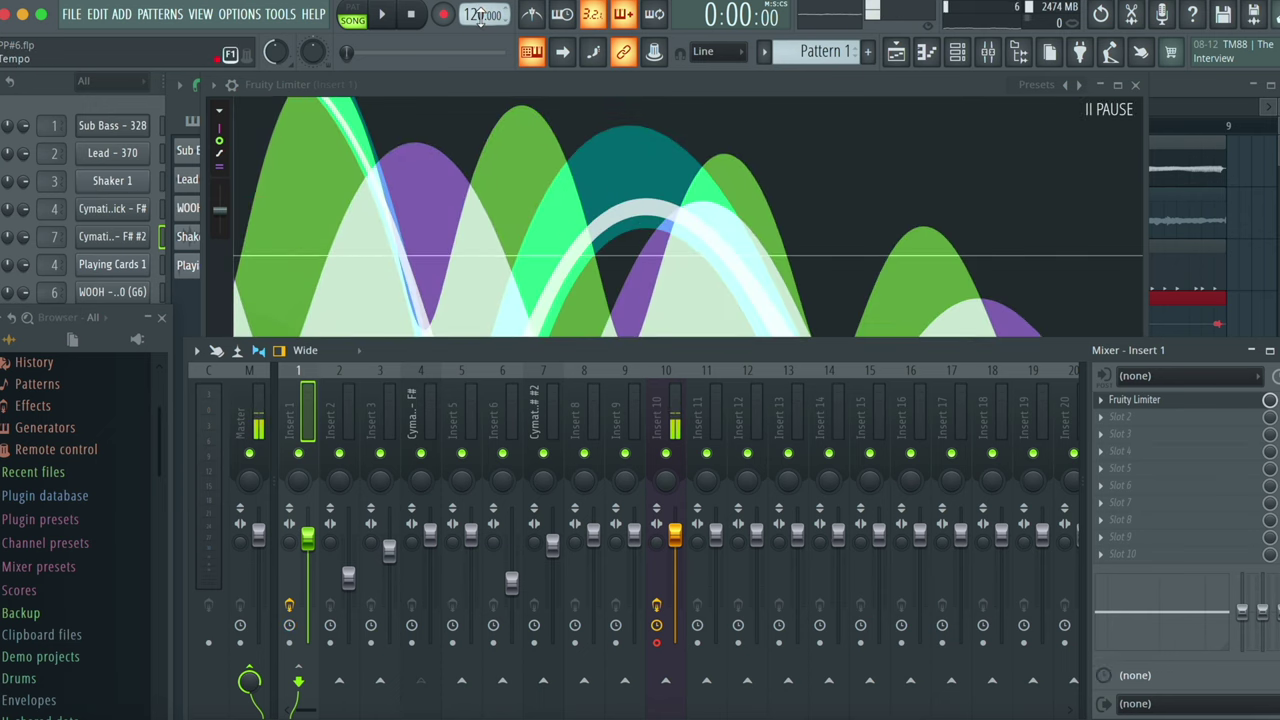
{"action": "left_click", "coordinate": [388, 20]}
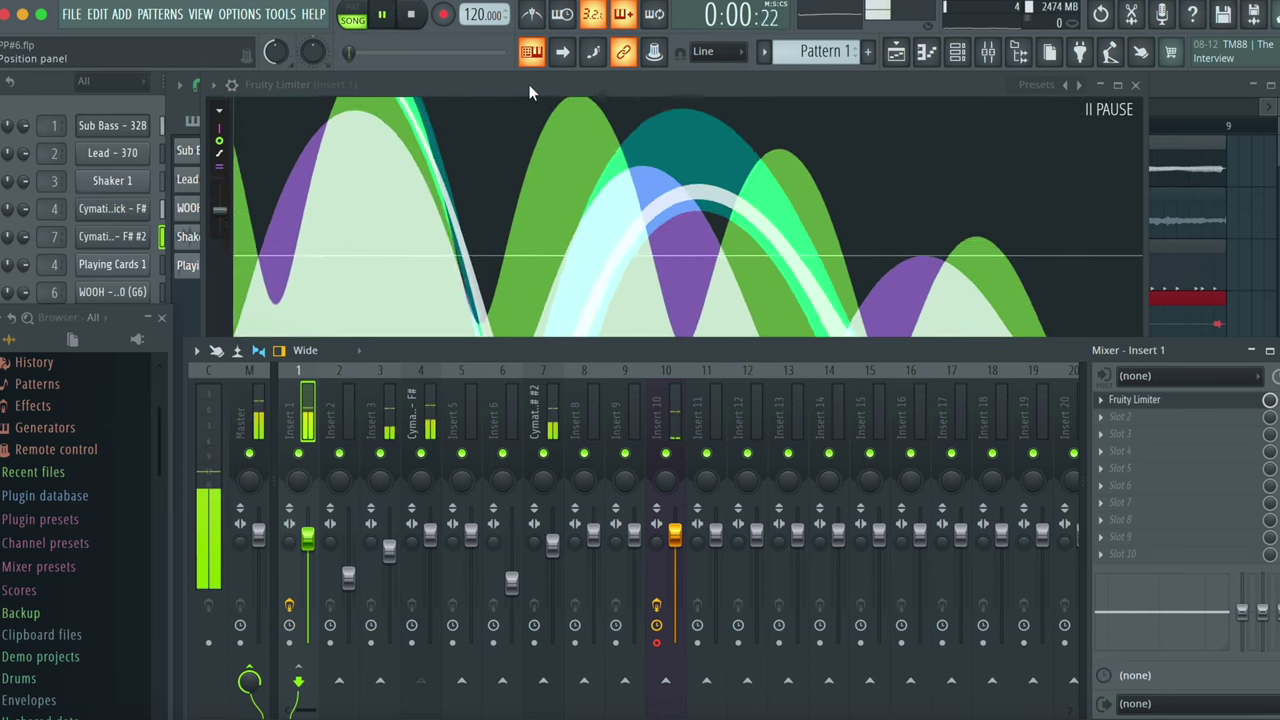
{"action": "left_click", "coordinate": [561, 88]}
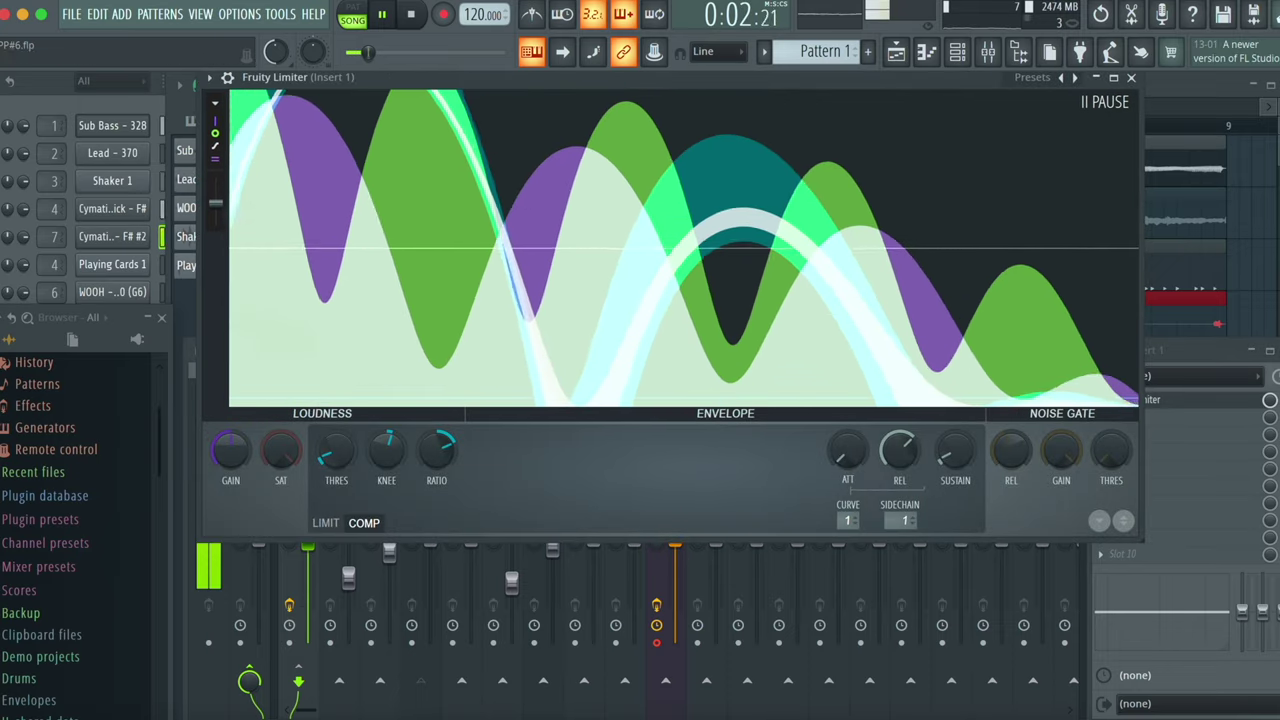
{"action": "key", "text": "F9"}
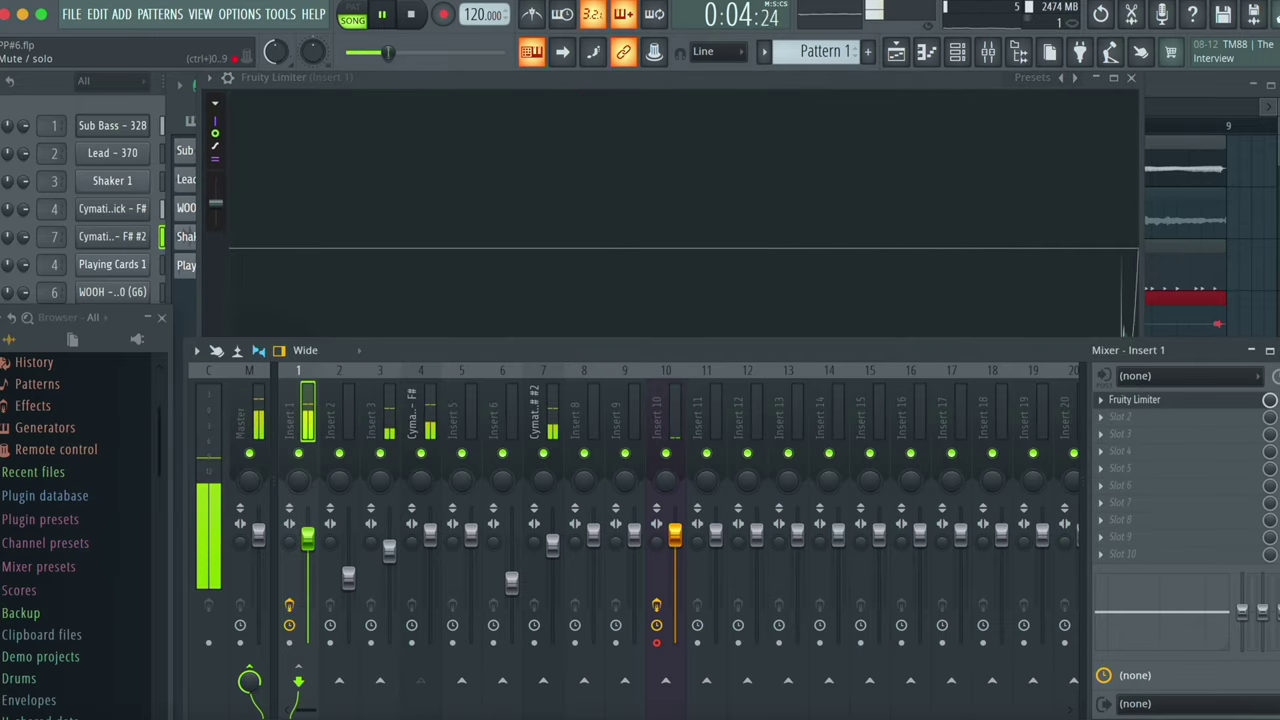